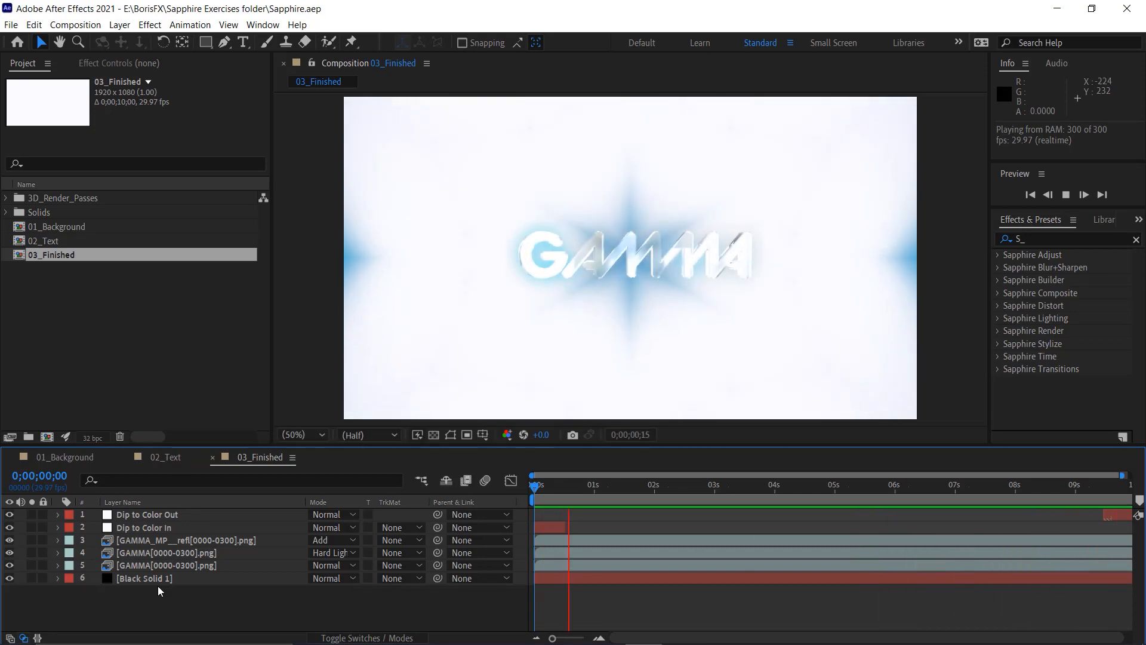
- Stop the 03_Finished preview and reveal the effects on the Black Solid 1 layer, collapsing the S_Effect parameters
key("space")
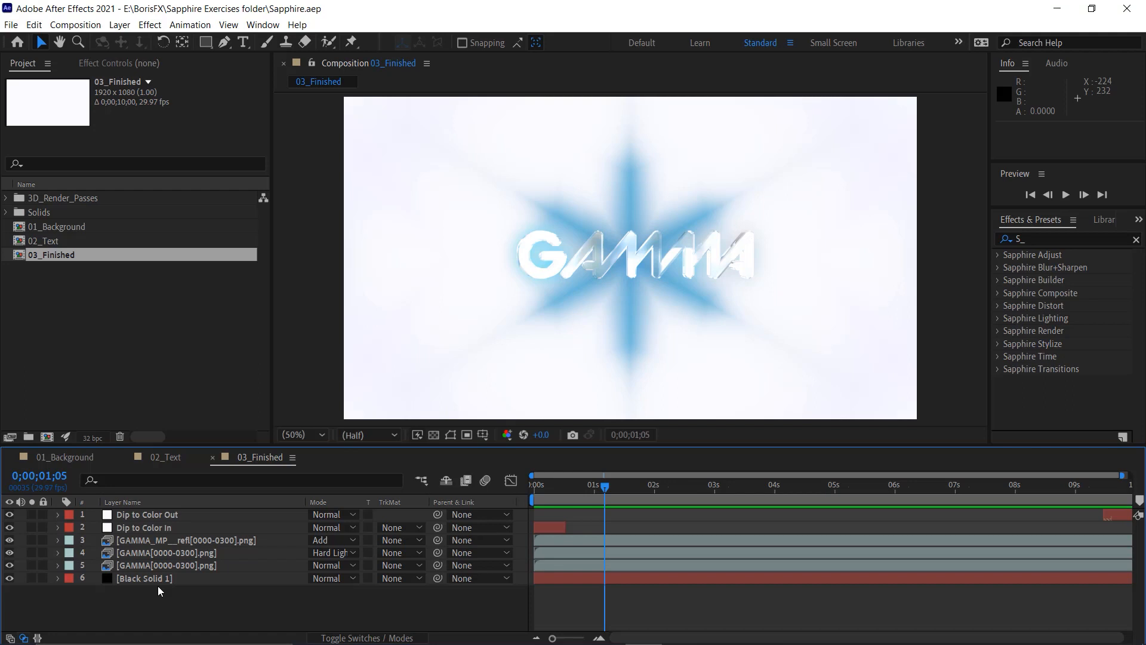
left_click(161, 581)
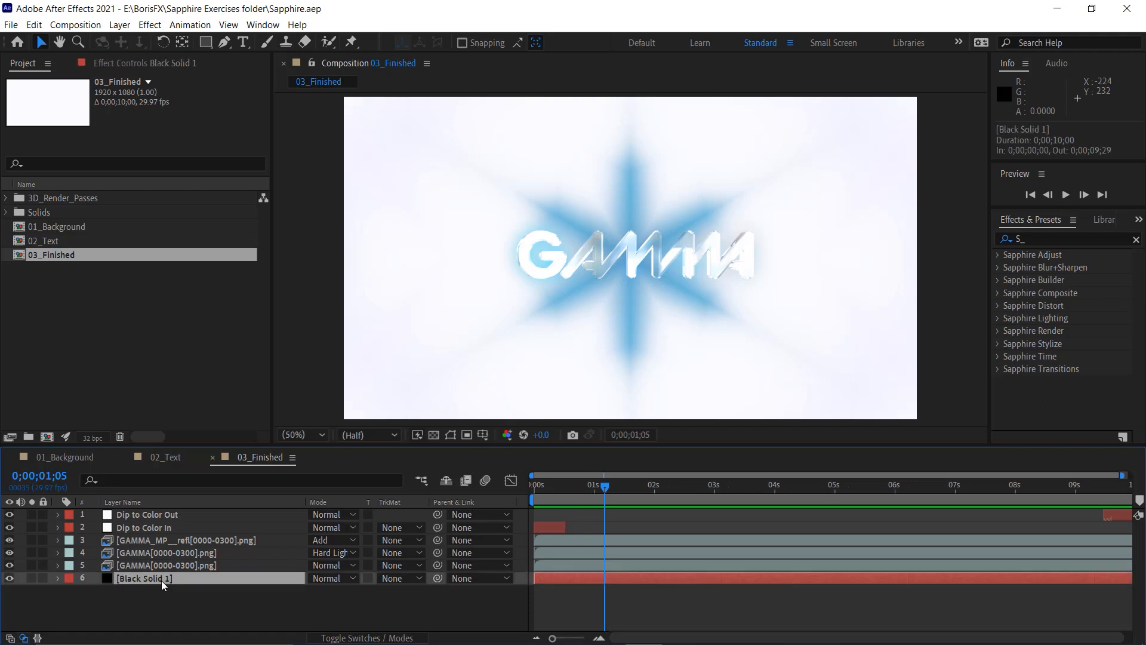
key("e")
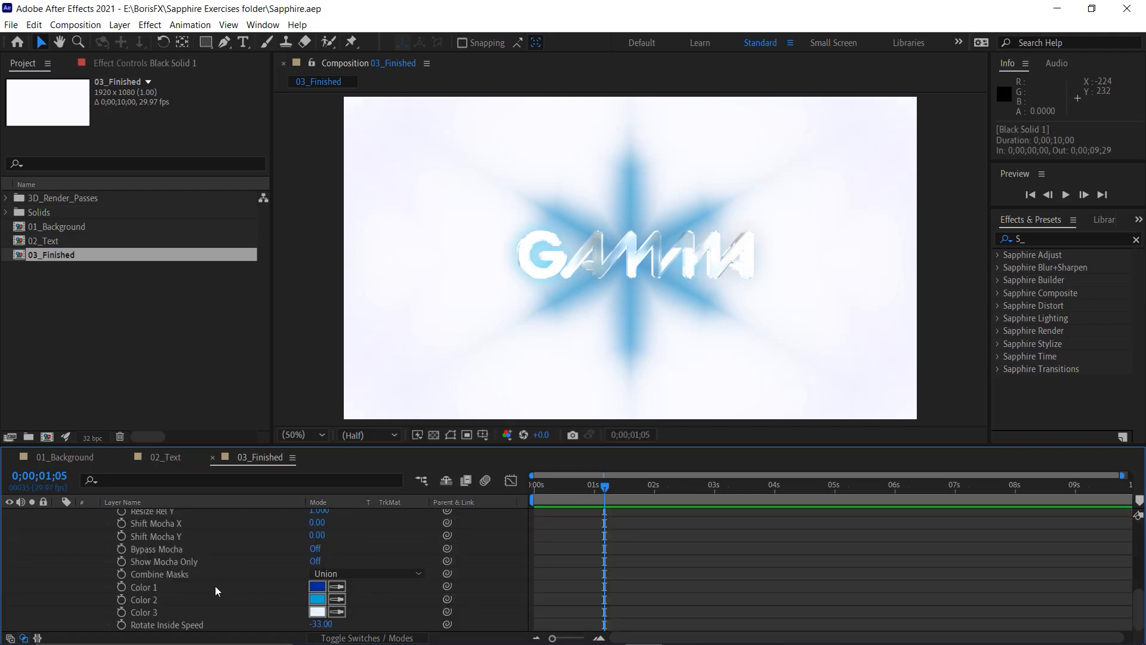
scroll(217, 554, "up", 3)
scroll(218, 554, "up", 3)
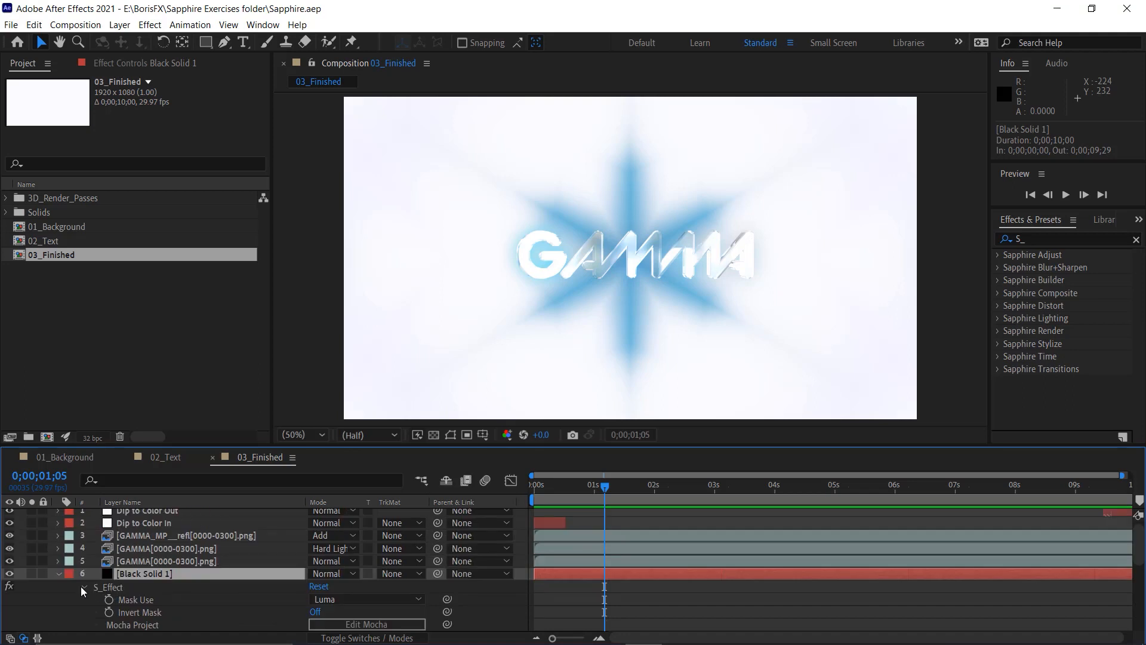
left_click(83, 588)
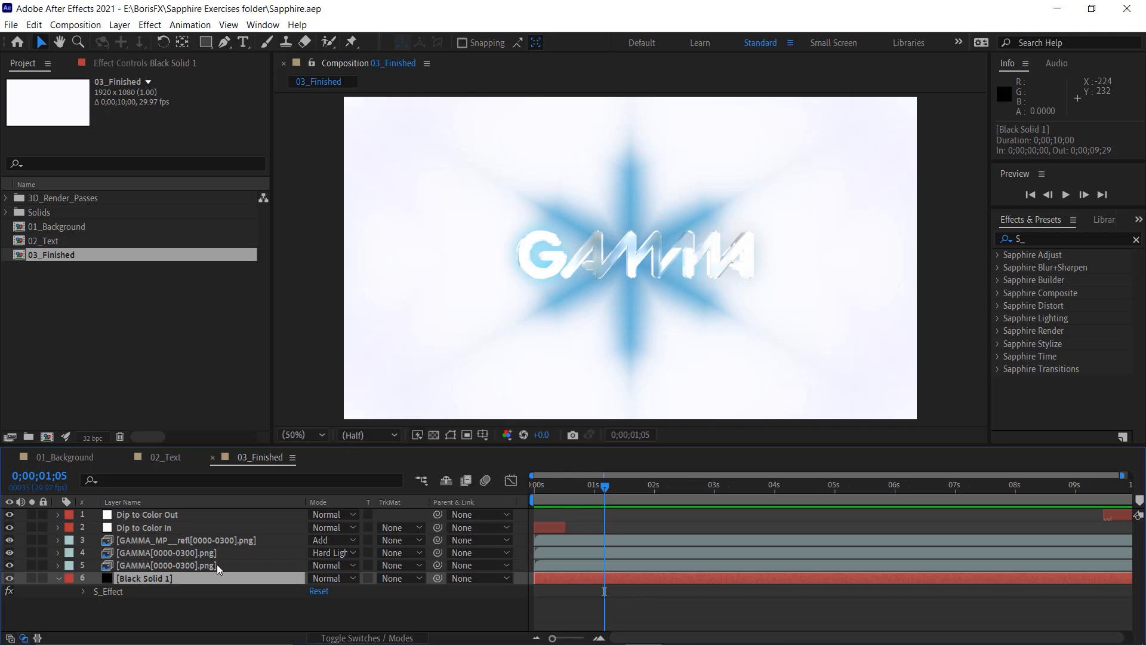
- Reveal the effects applied to the two GAMMA[0000-0300].png layers in the 03_Finished composition
left_click(180, 566)
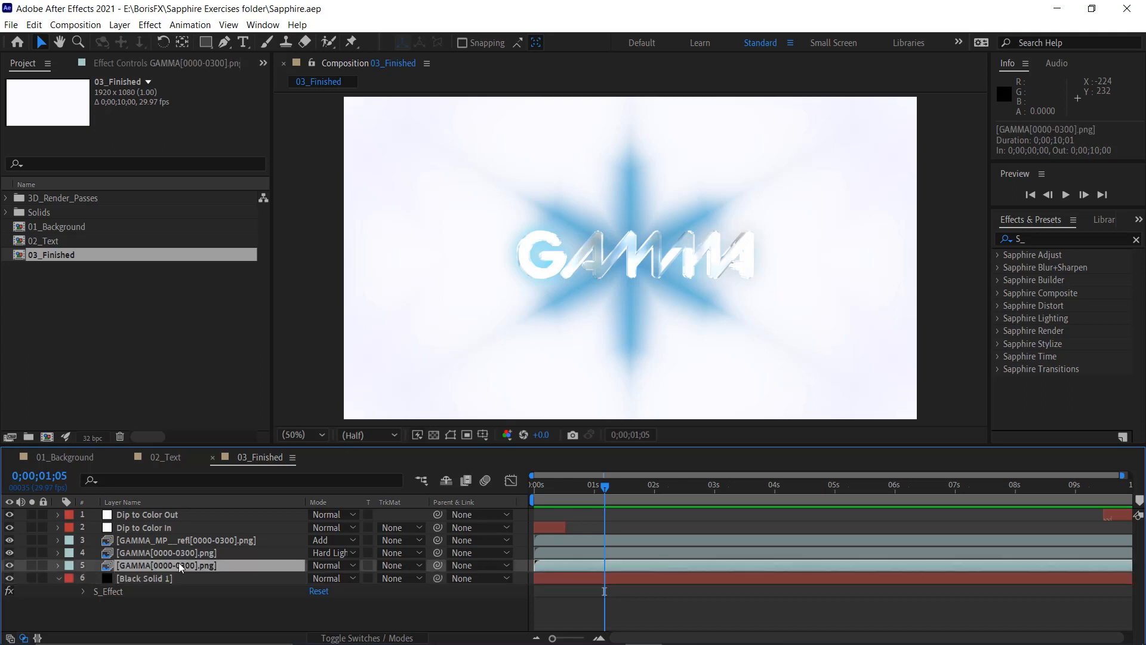
key("e")
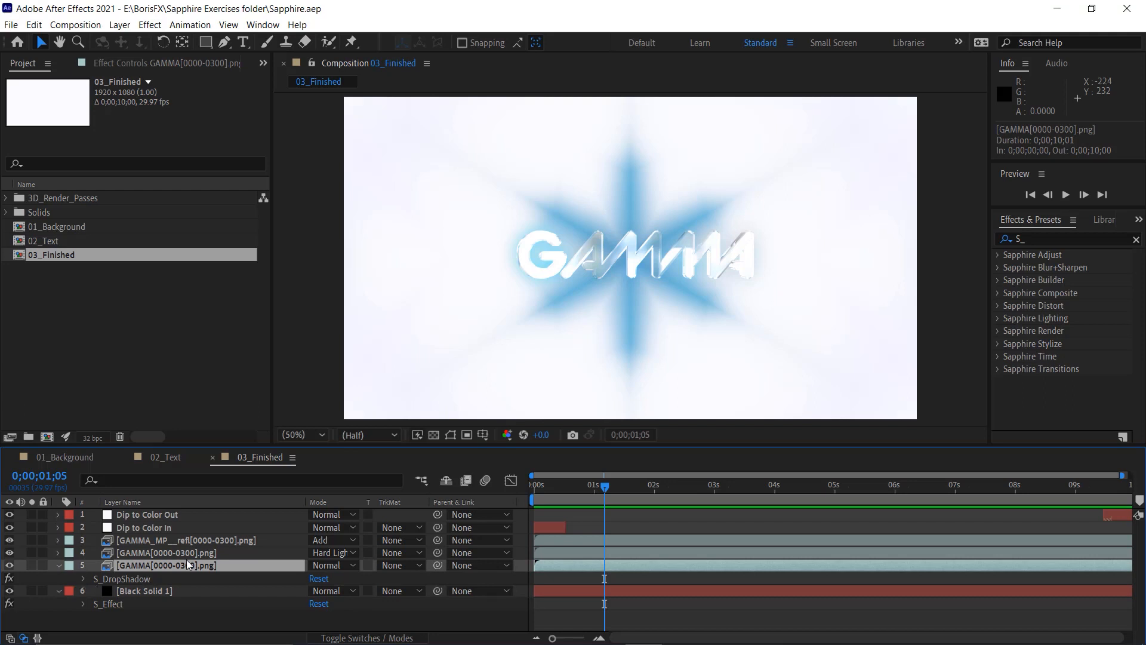
left_click(9, 565)
left_click(138, 552)
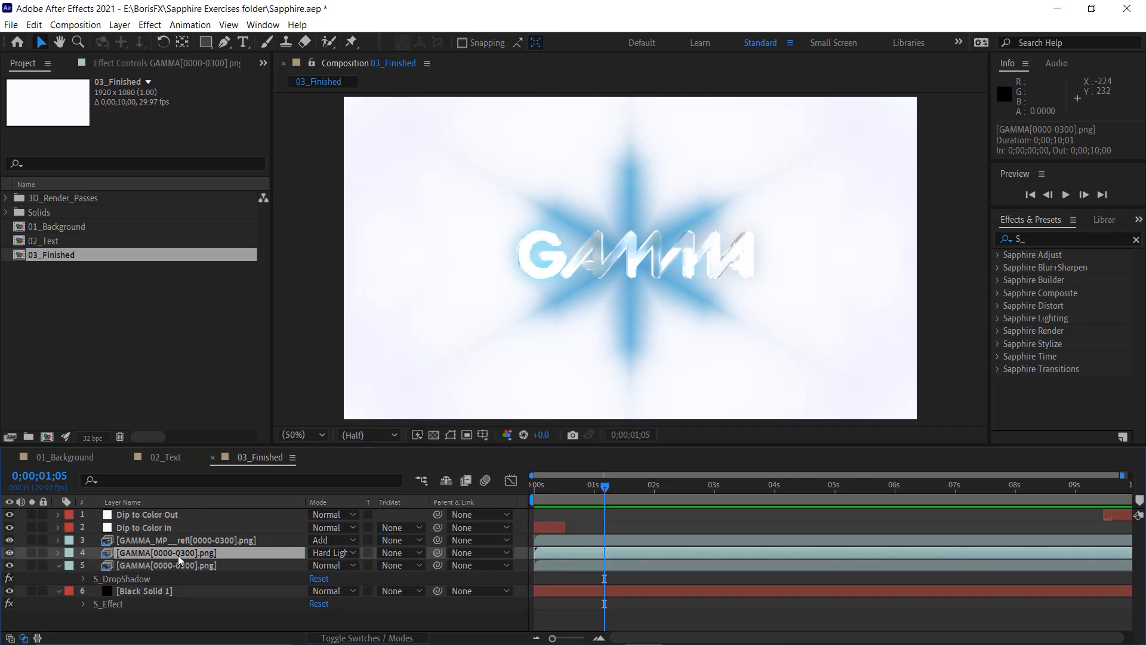
key("e")
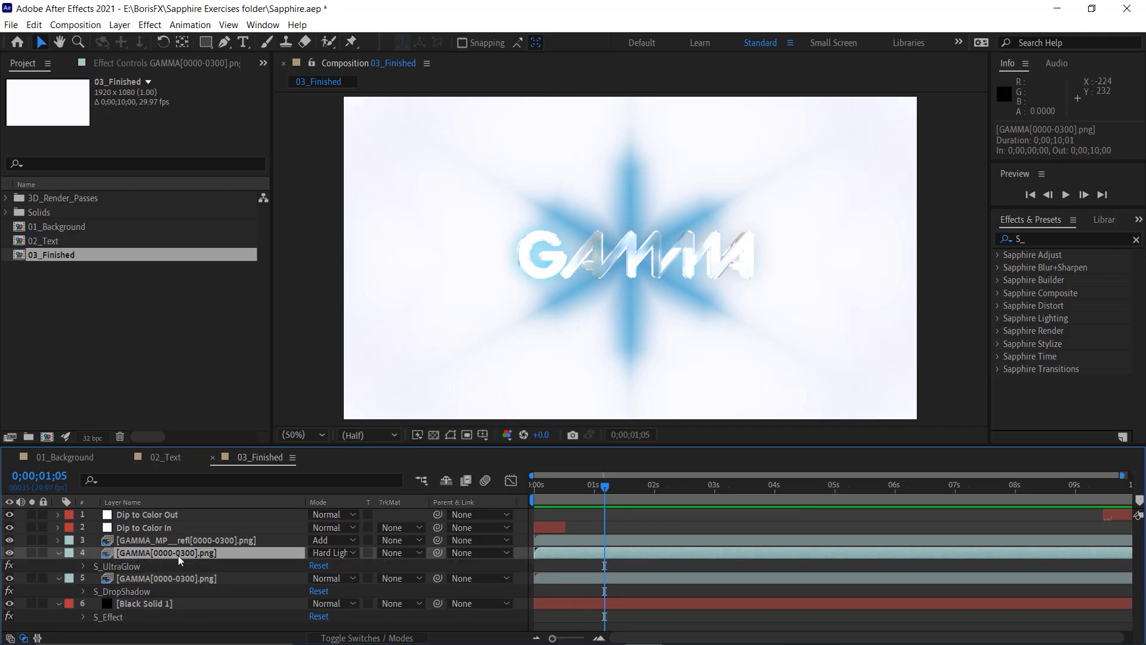
- Compare the logo with S_UltraGlow on and off at 0;00;04;26, and view the frame at 0;00;06;28
left_click(123, 563)
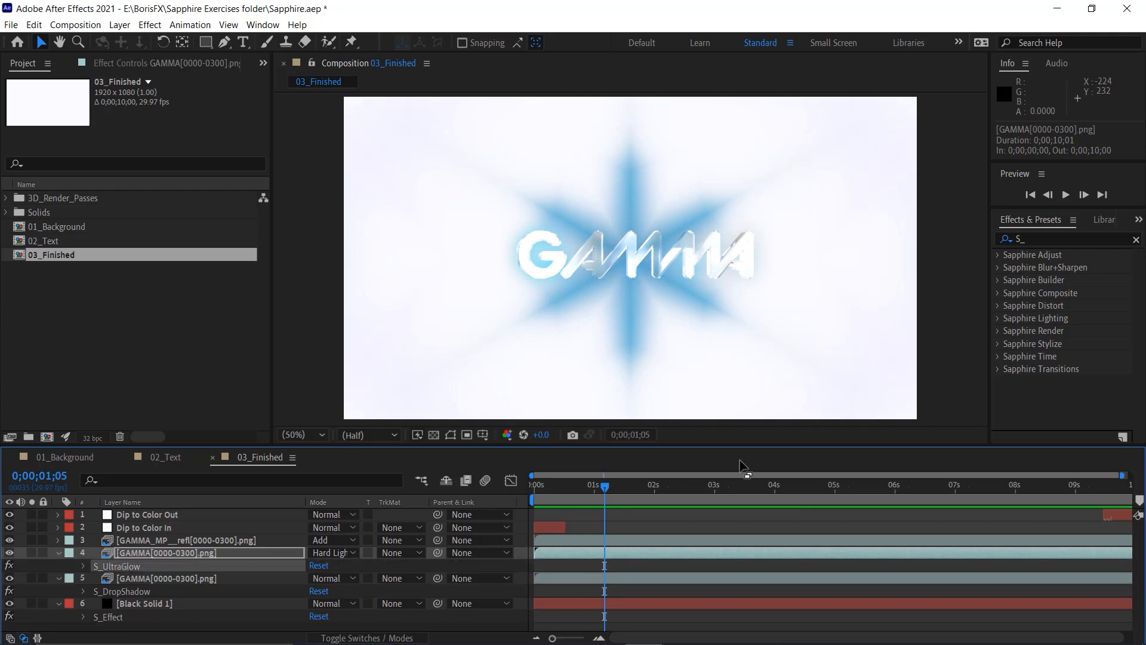
left_click_drag(746, 485, 827, 489)
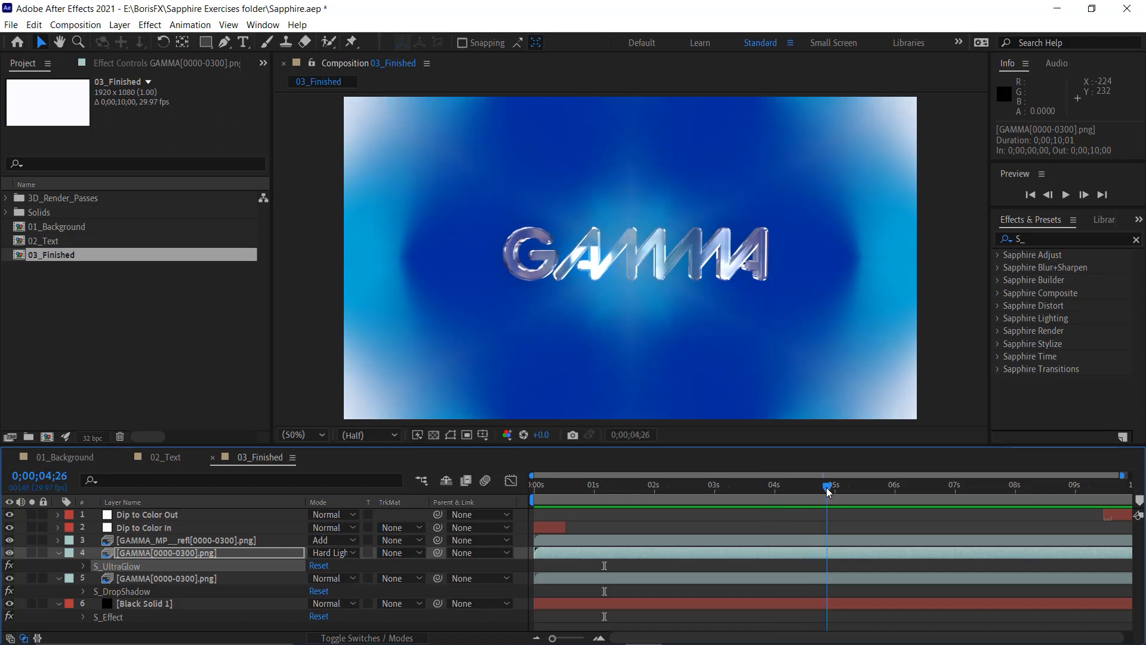
left_click(8, 562)
left_click(8, 562)
left_click(8, 562)
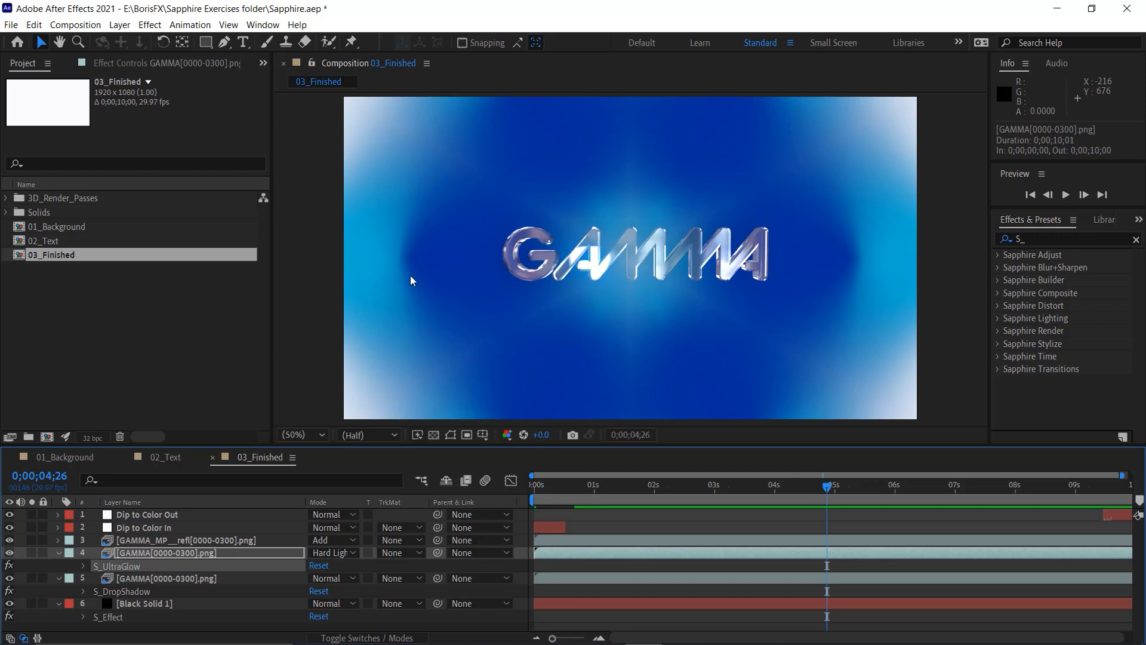
left_click_drag(840, 486, 950, 478)
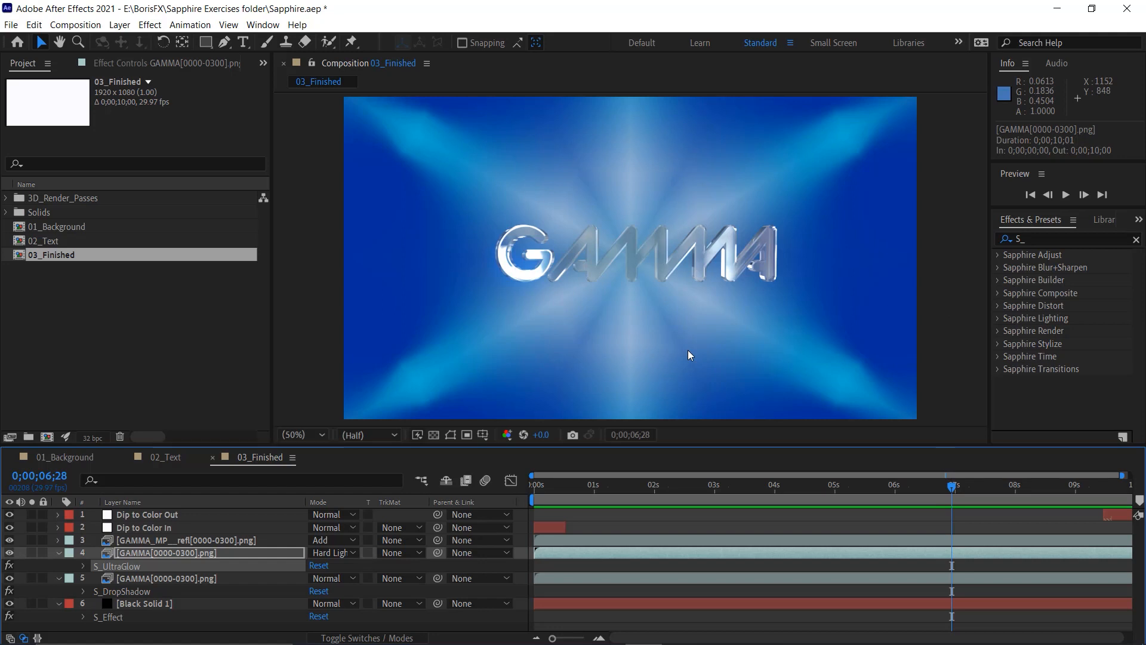
- Open the 01_Background composition and display the effect controls of the Background_Start layer
left_click(62, 457)
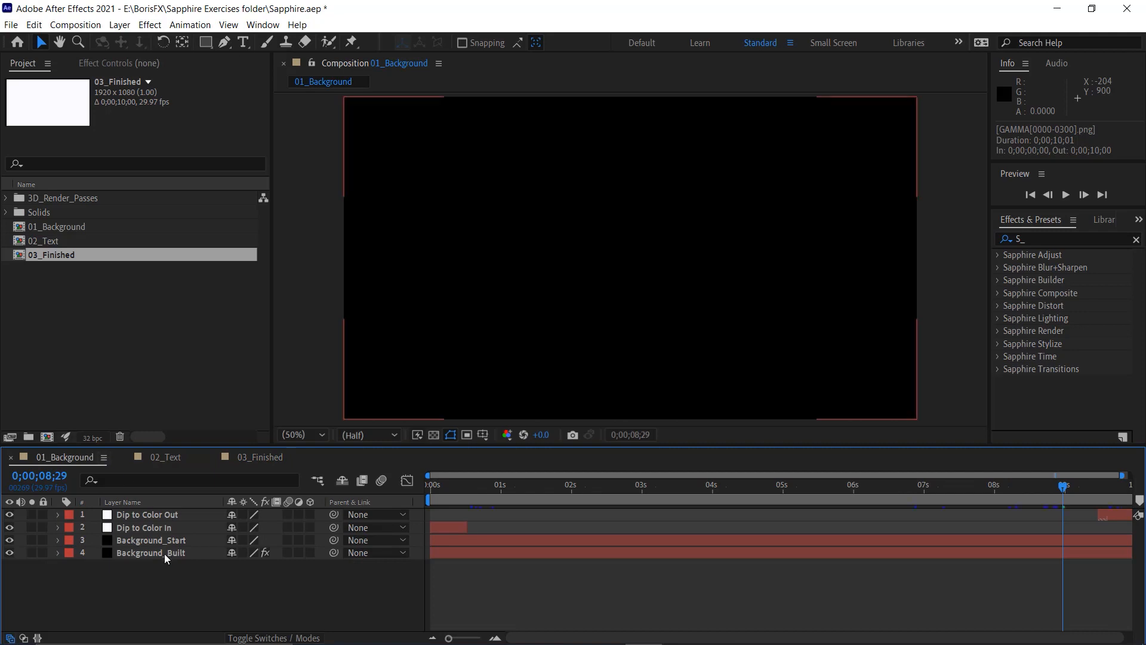
left_click(163, 539)
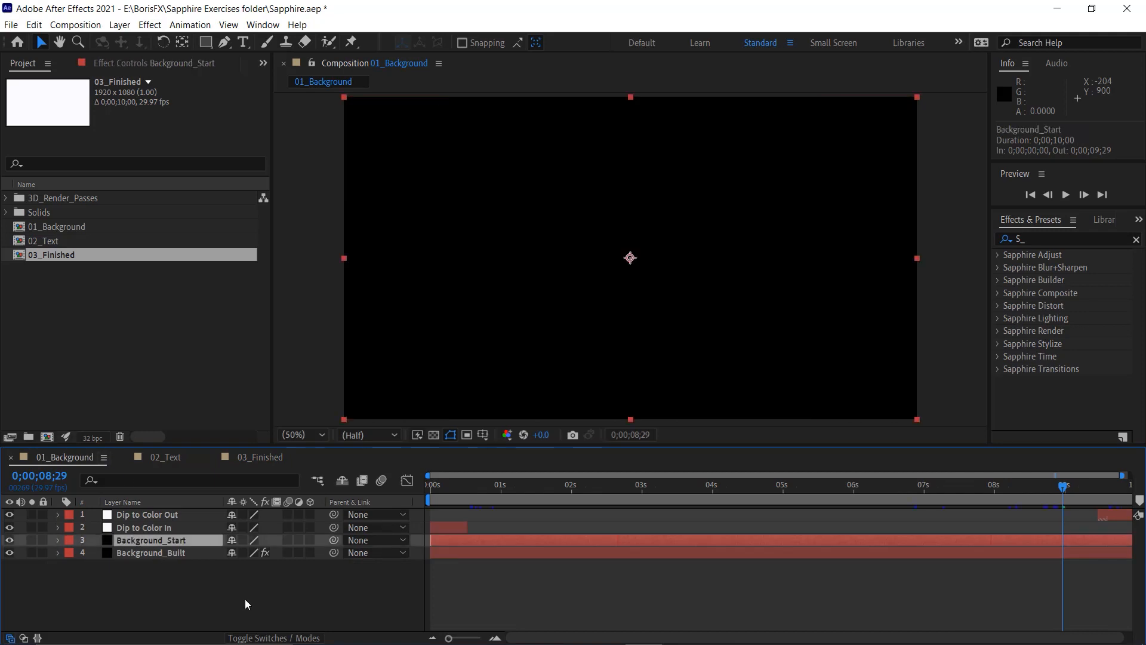
left_click(157, 61)
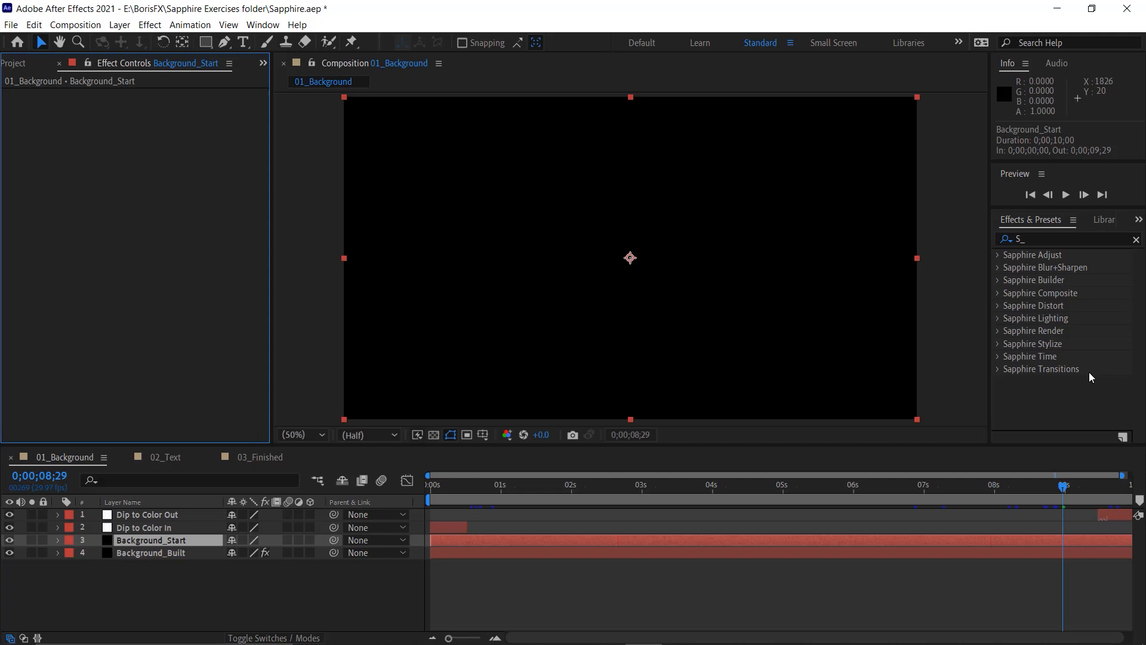
- Apply the Sapphire Render effect S_Sparkles to the Background_Start layer and set its Density to 0.61
left_click(997, 331)
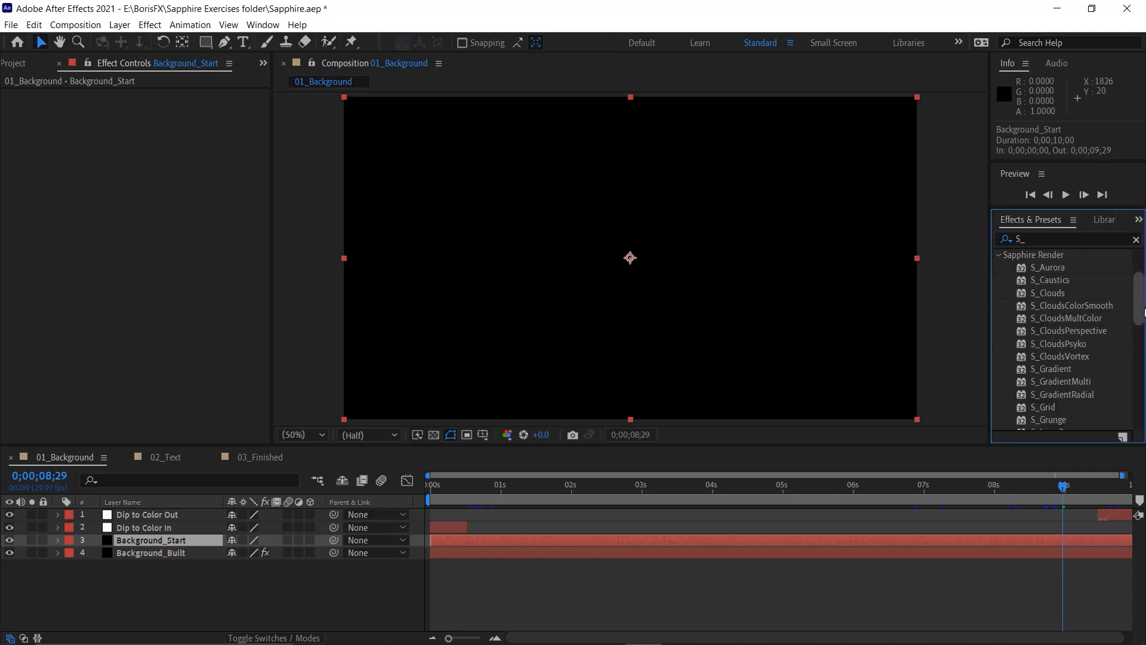
scroll(1142, 307, "down", 1)
left_click_drag(1142, 307, 1142, 343)
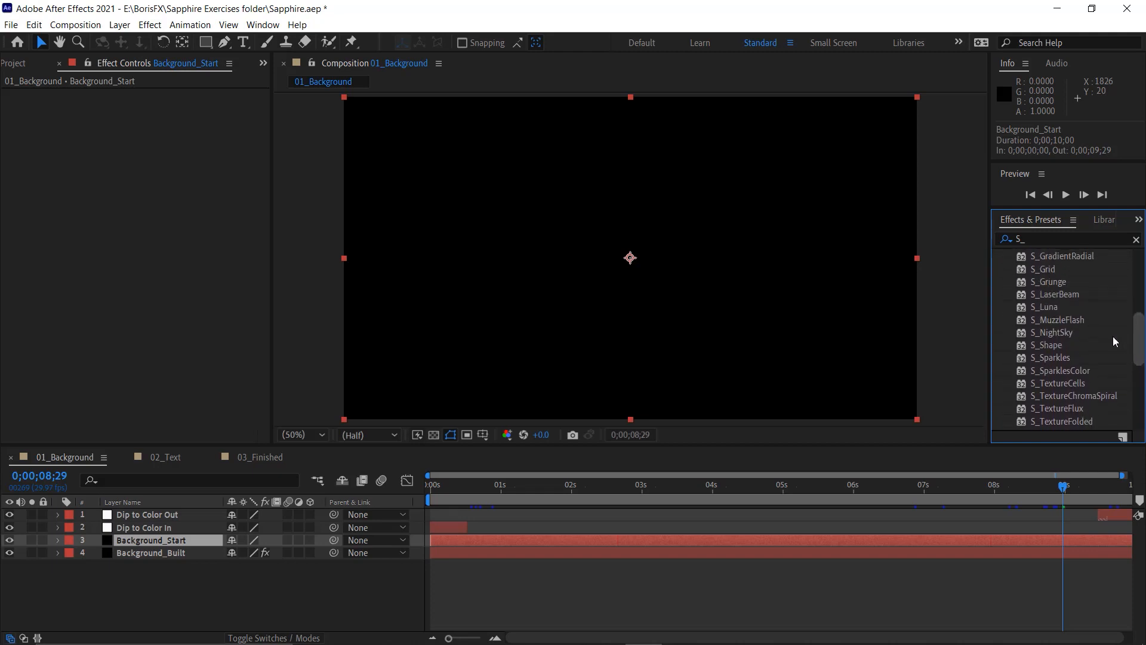
double_click(1040, 358)
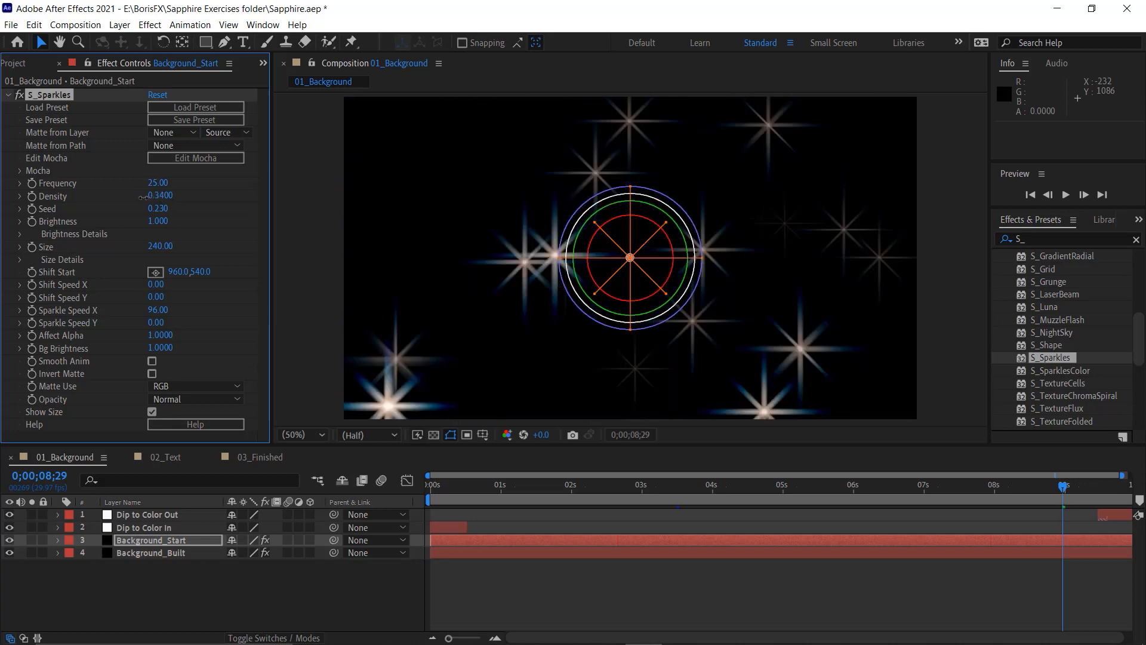
left_click_drag(156, 196, 165, 196)
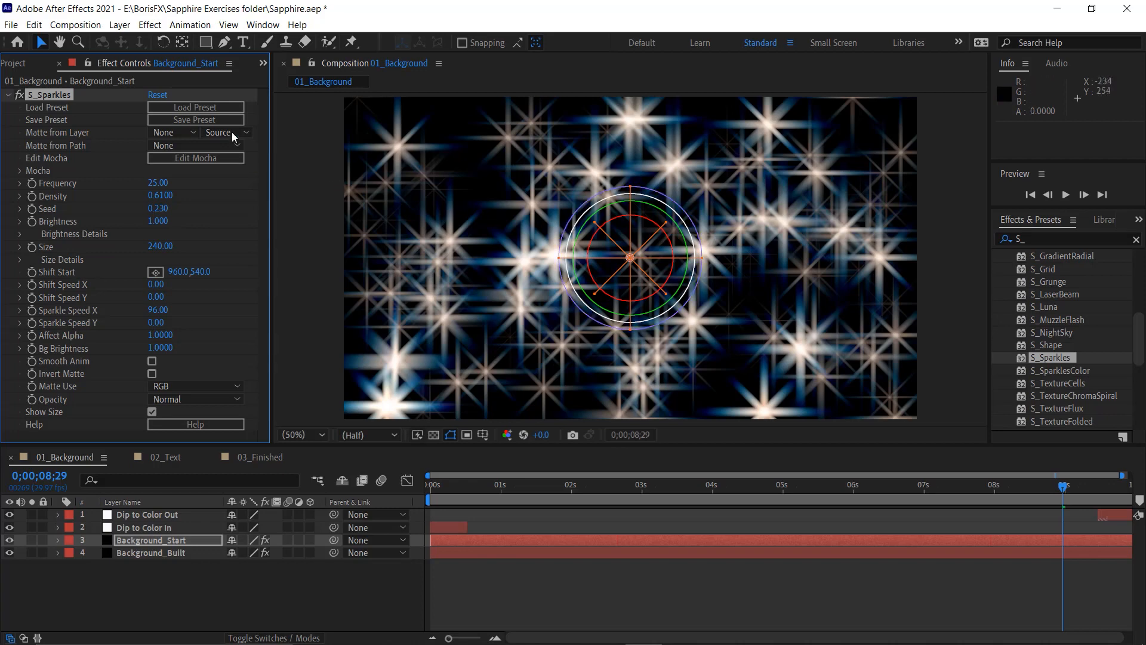
- Open the preset browser for S_Sparkles and play a preview of the Behind The Champagne Curtain preset
left_click(218, 107)
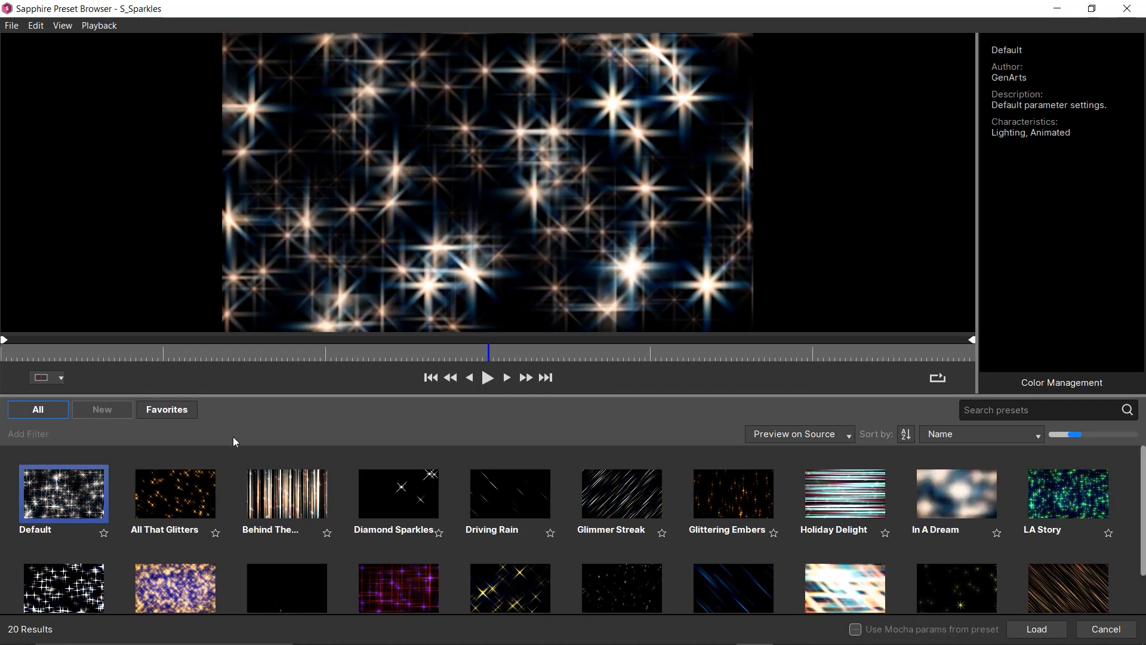
scroll(265, 524, "down", 2)
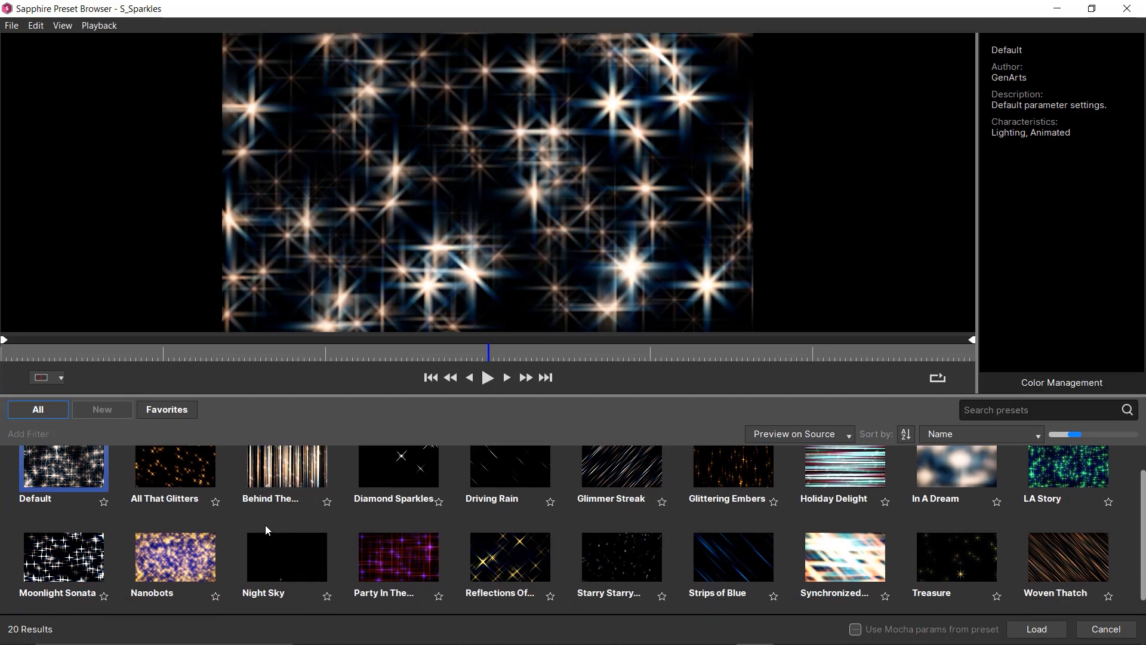
scroll(265, 525, "up", 2)
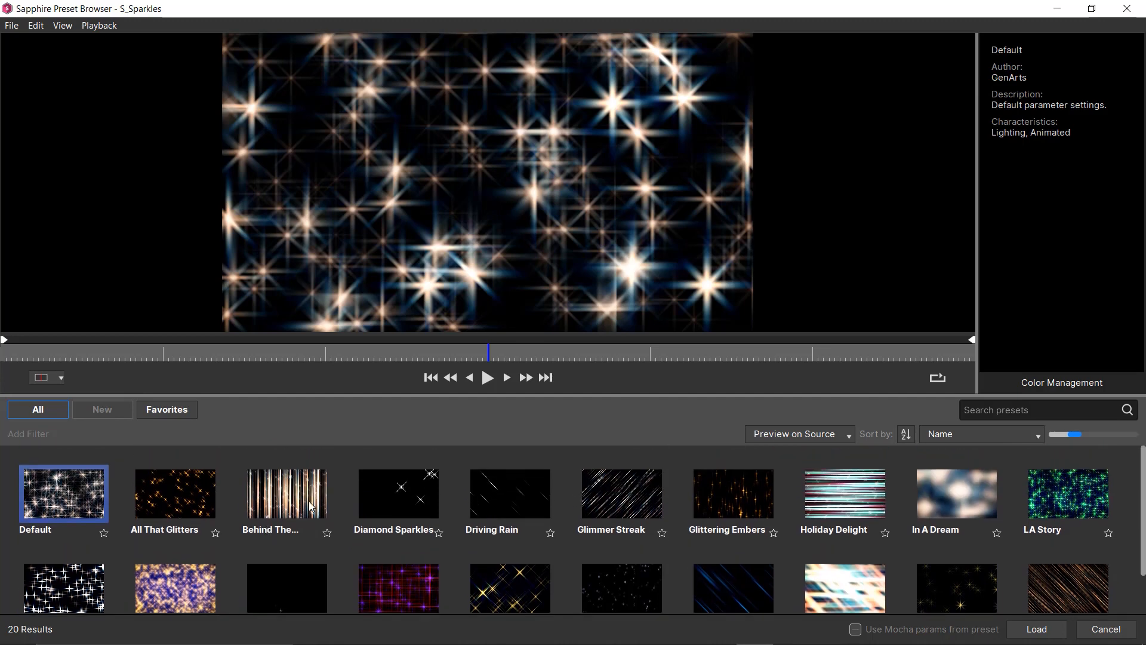
left_click(292, 480)
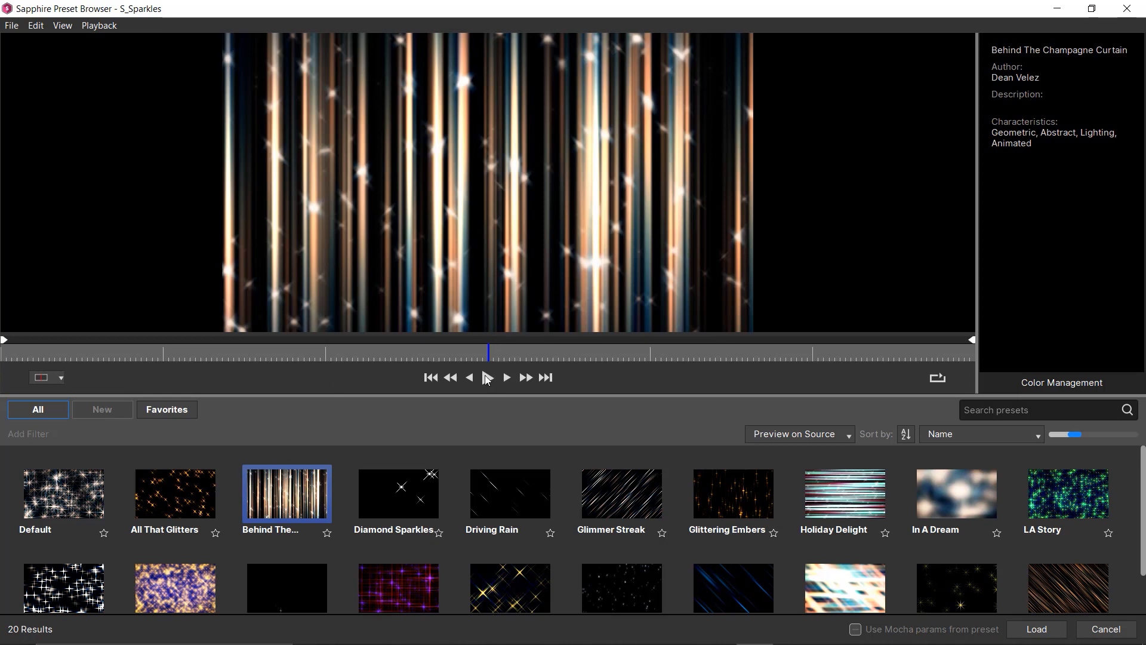
left_click(487, 378)
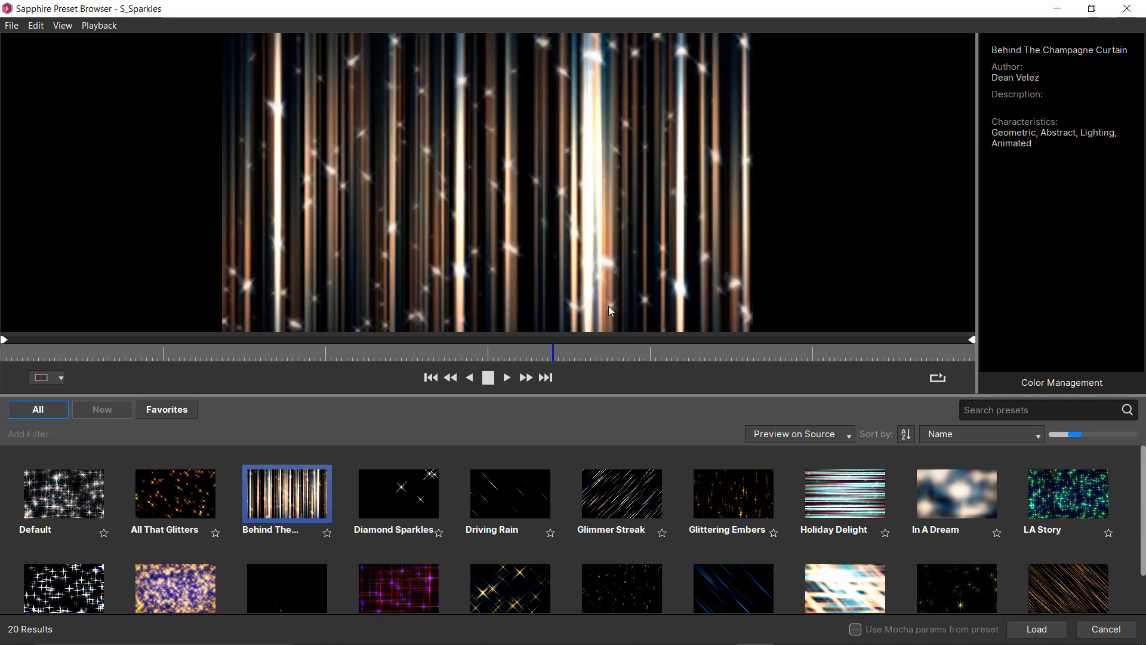
left_click(488, 377)
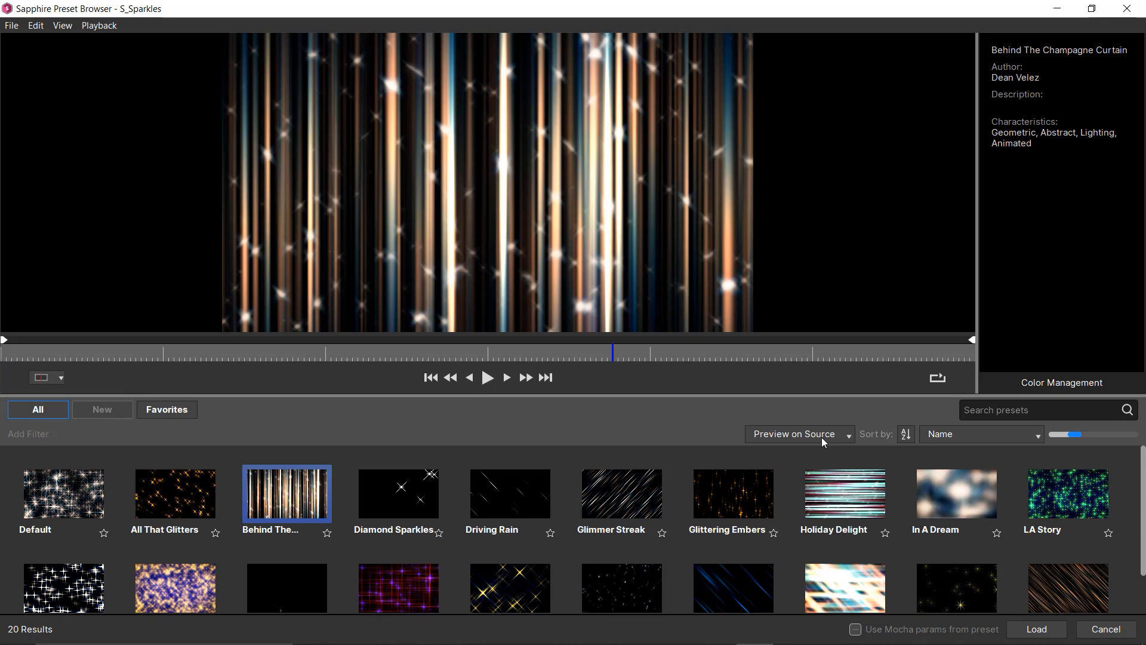
- Preview the presets on the sample image, view the In A Dream preset, and return to Preview on Source
left_click(849, 438)
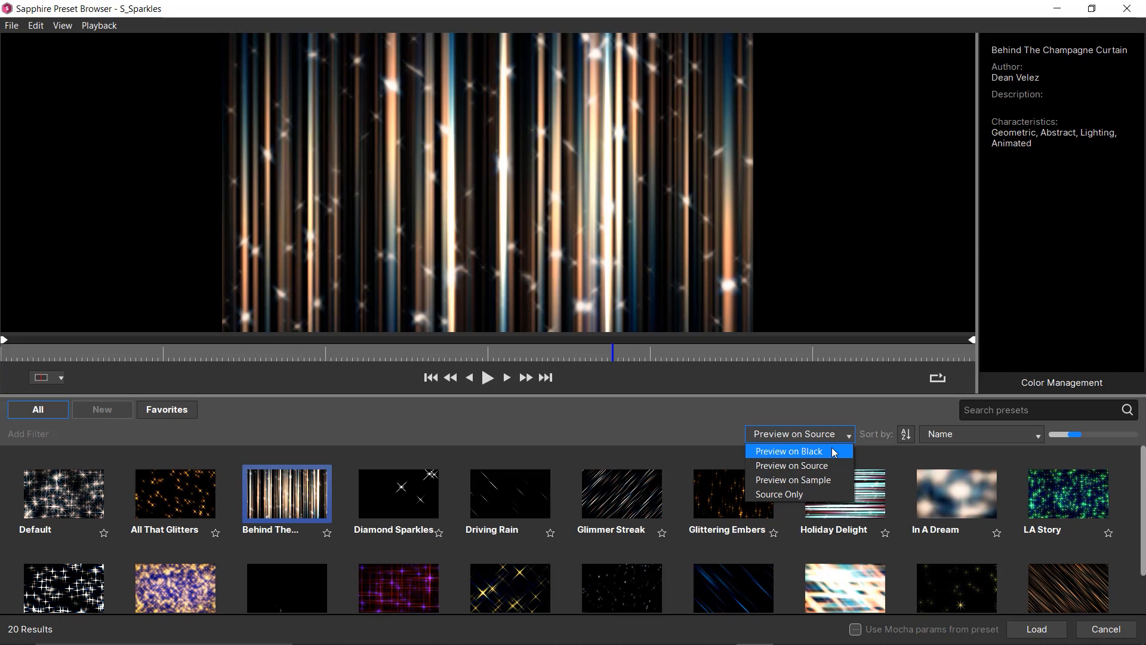
left_click(831, 481)
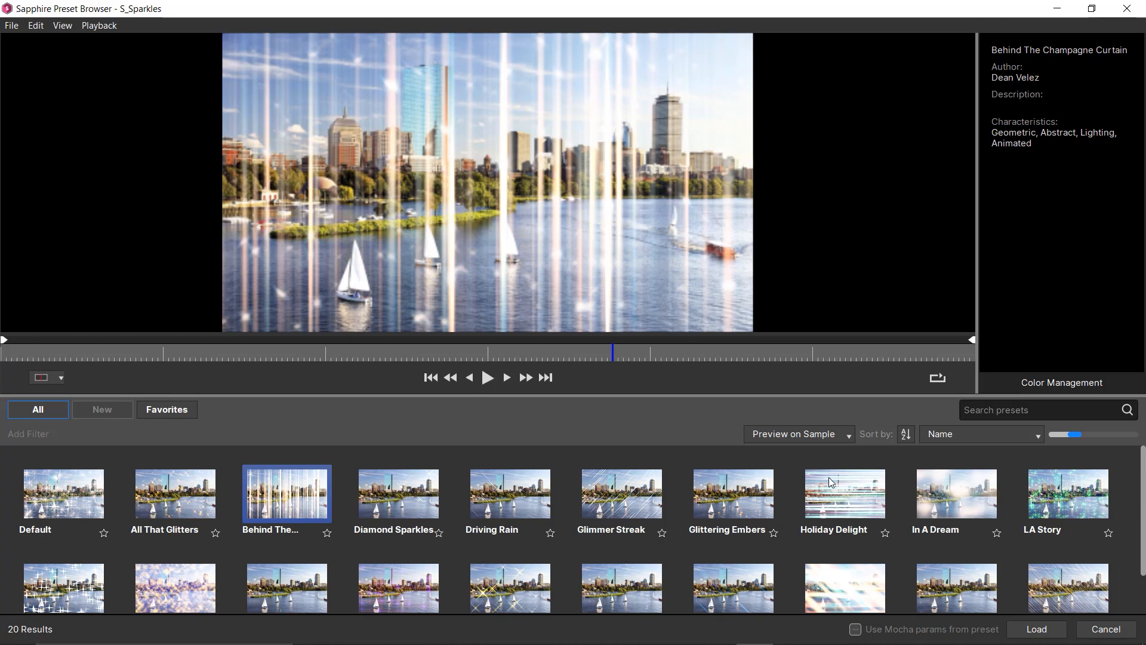
left_click(957, 493)
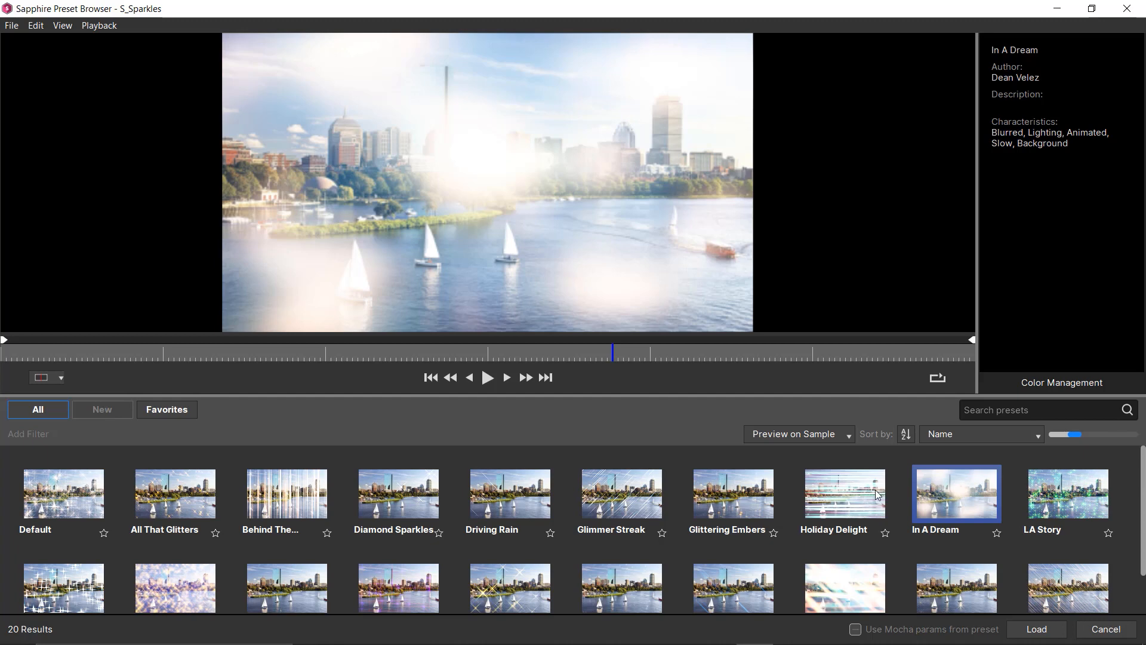
left_click(845, 440)
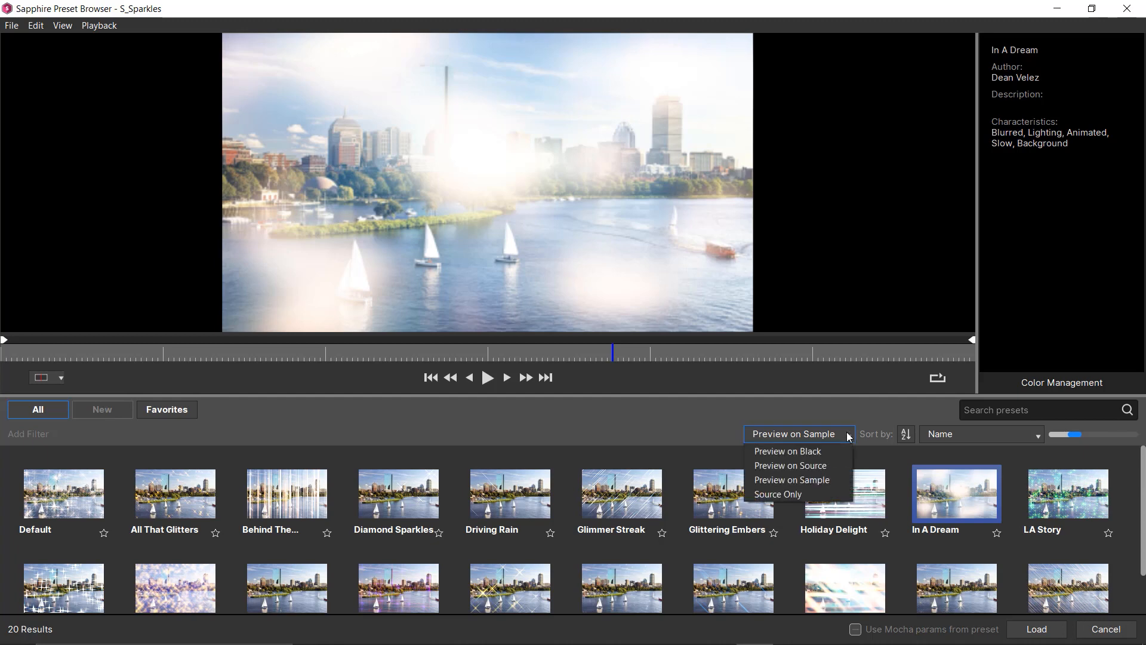
left_click(834, 466)
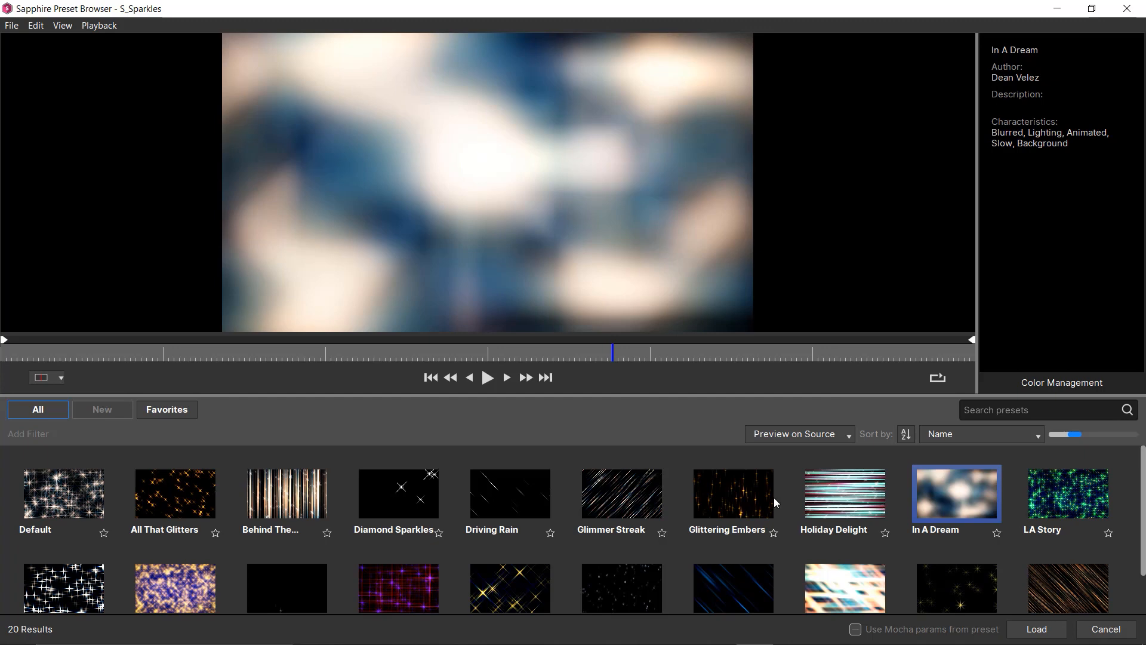
- Preview the Glittering Embers preset in motion and load it into the S_Sparkles effect
left_click(716, 490)
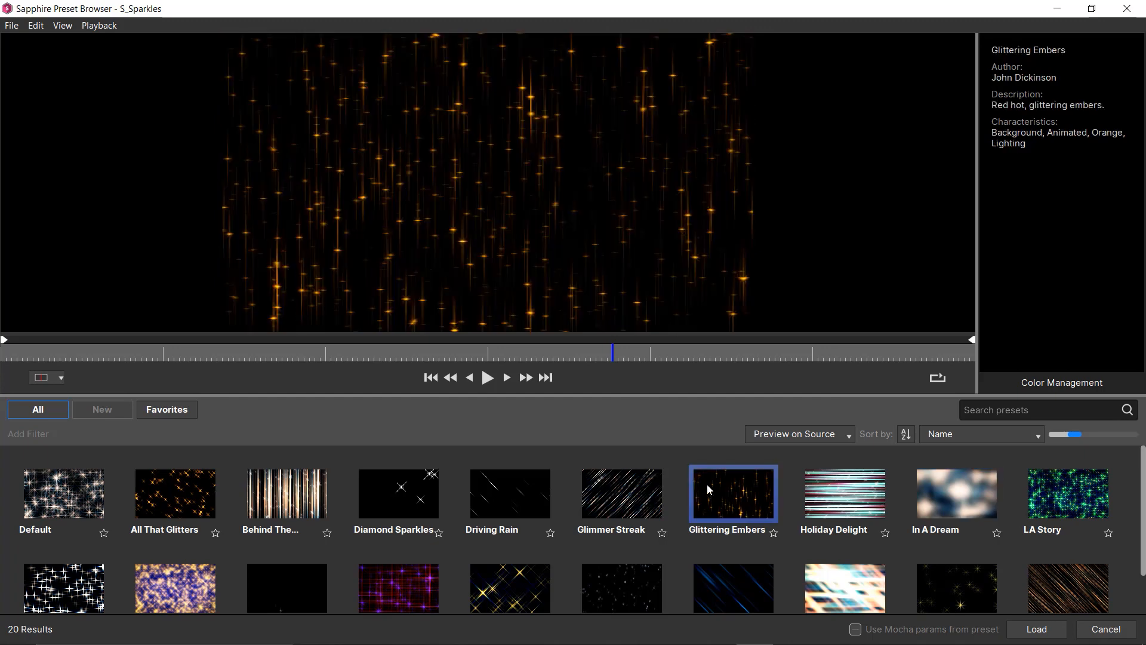
left_click(486, 383)
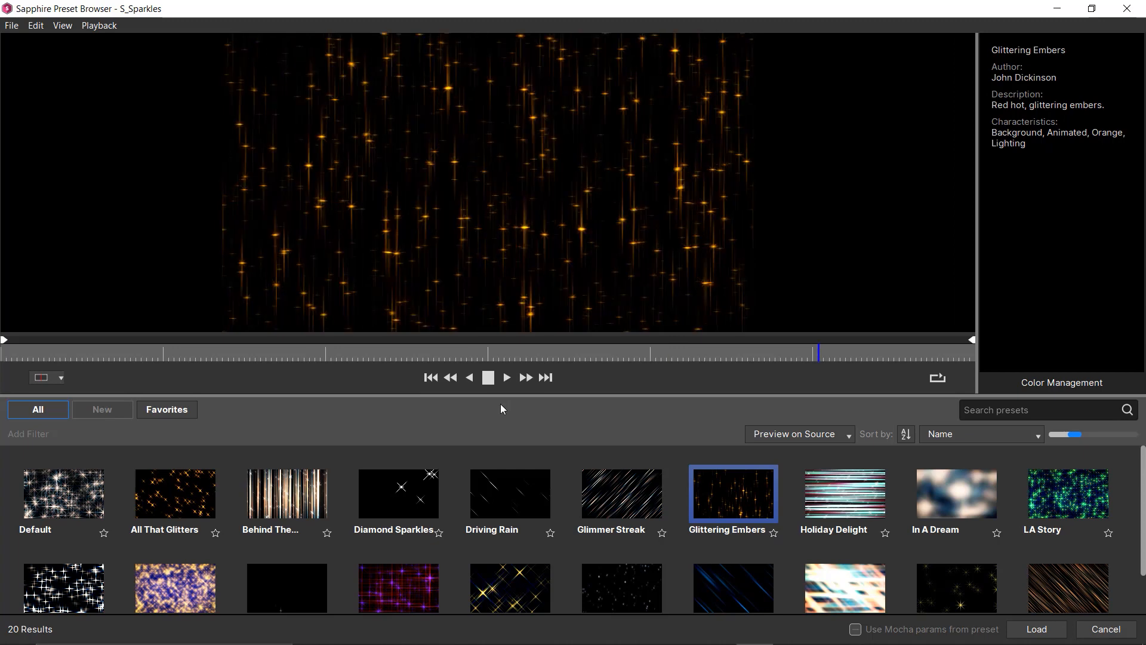
left_click(488, 379)
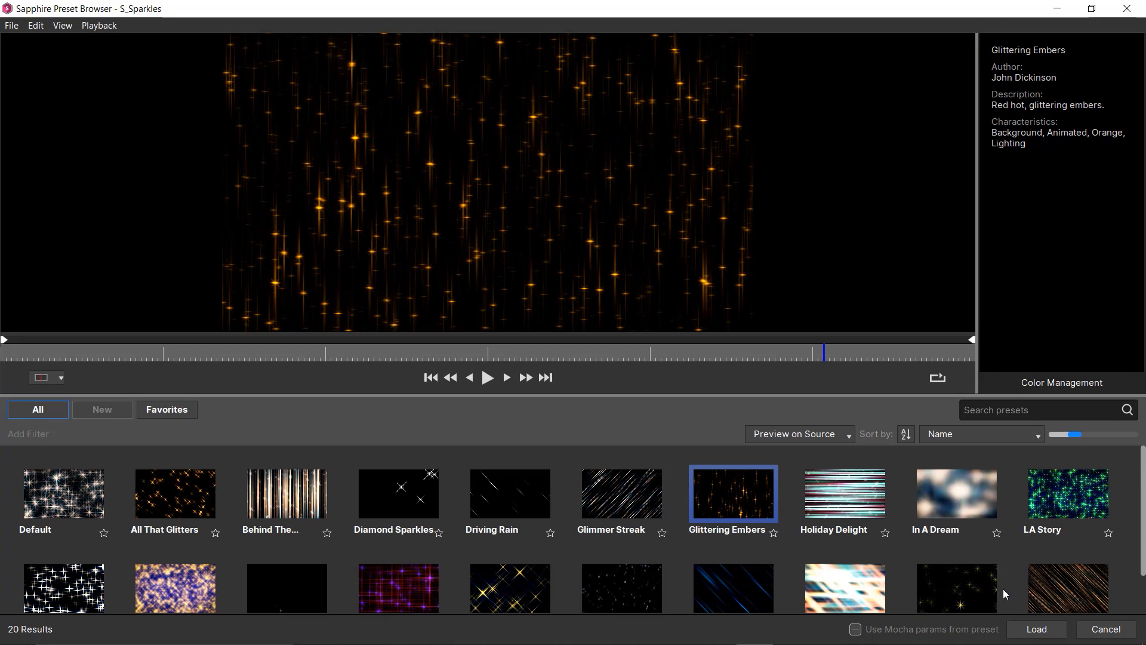
left_click(1052, 631)
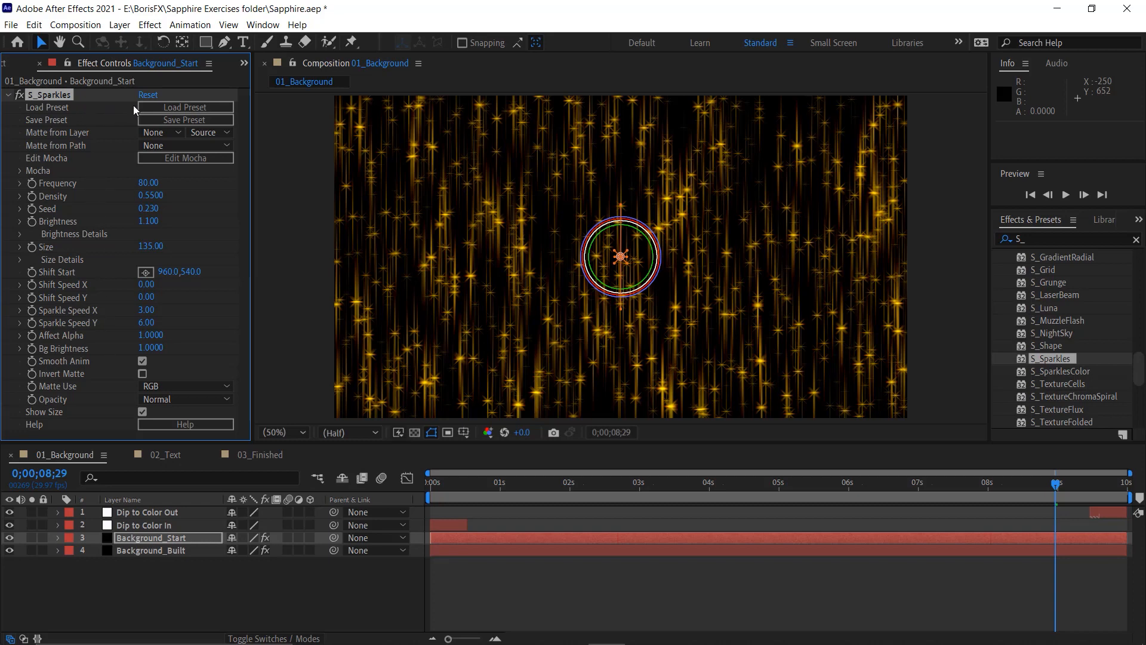
- Load the Strips of Blue preset into the S_Sparkles effect
left_click(148, 109)
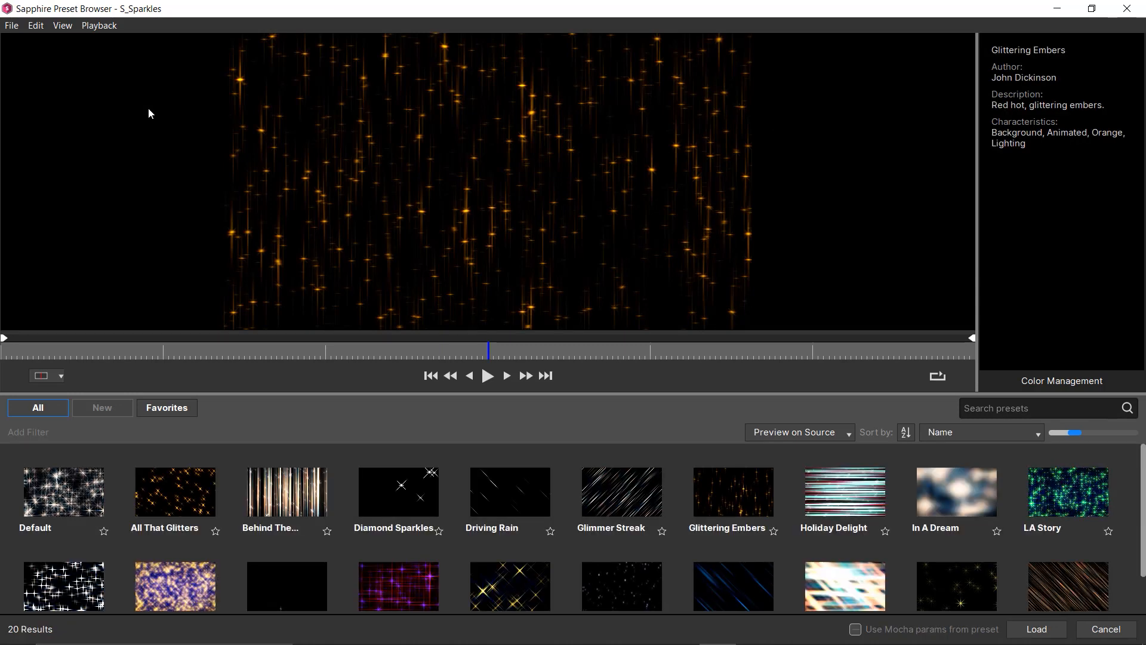
scroll(268, 540, "down", 2)
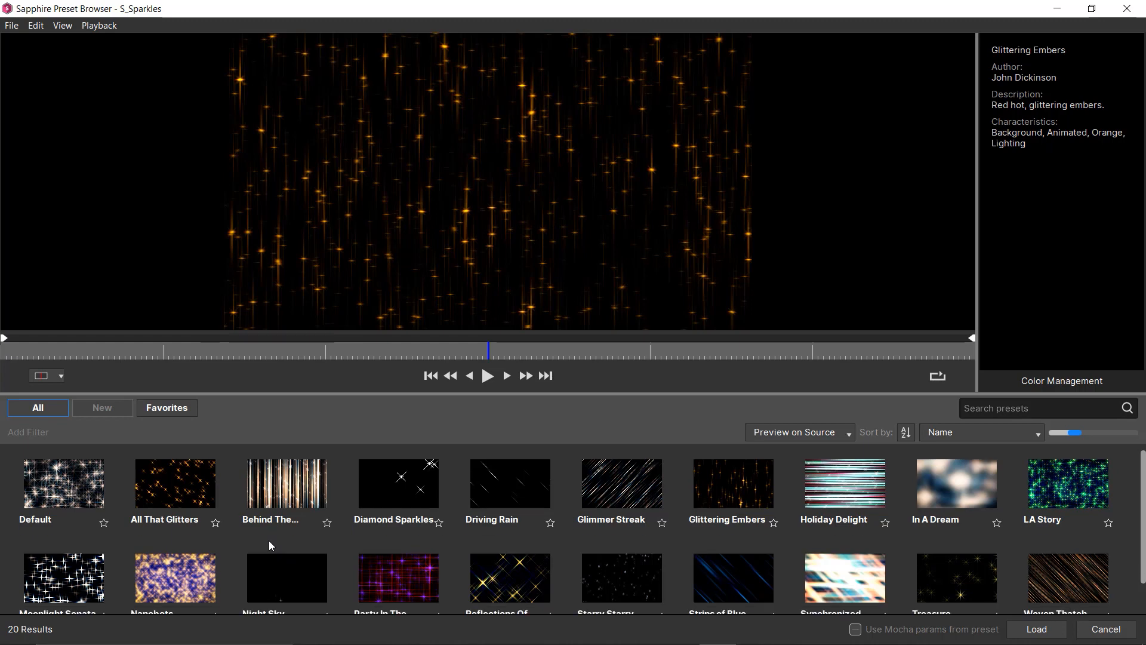
left_click(744, 541)
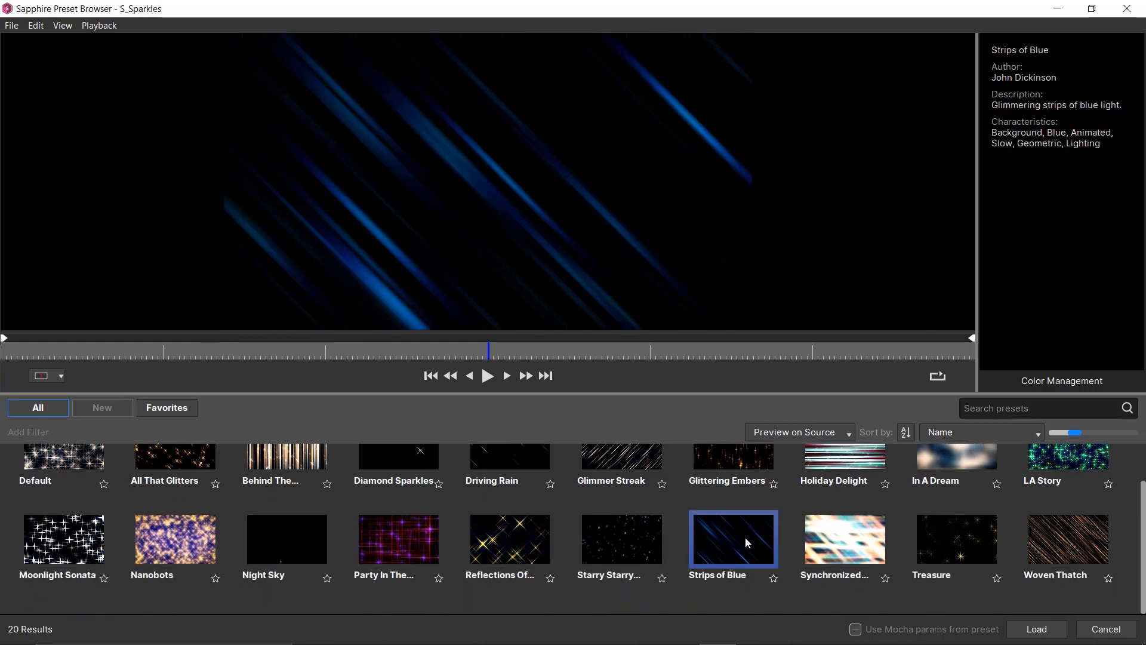
left_click(1048, 630)
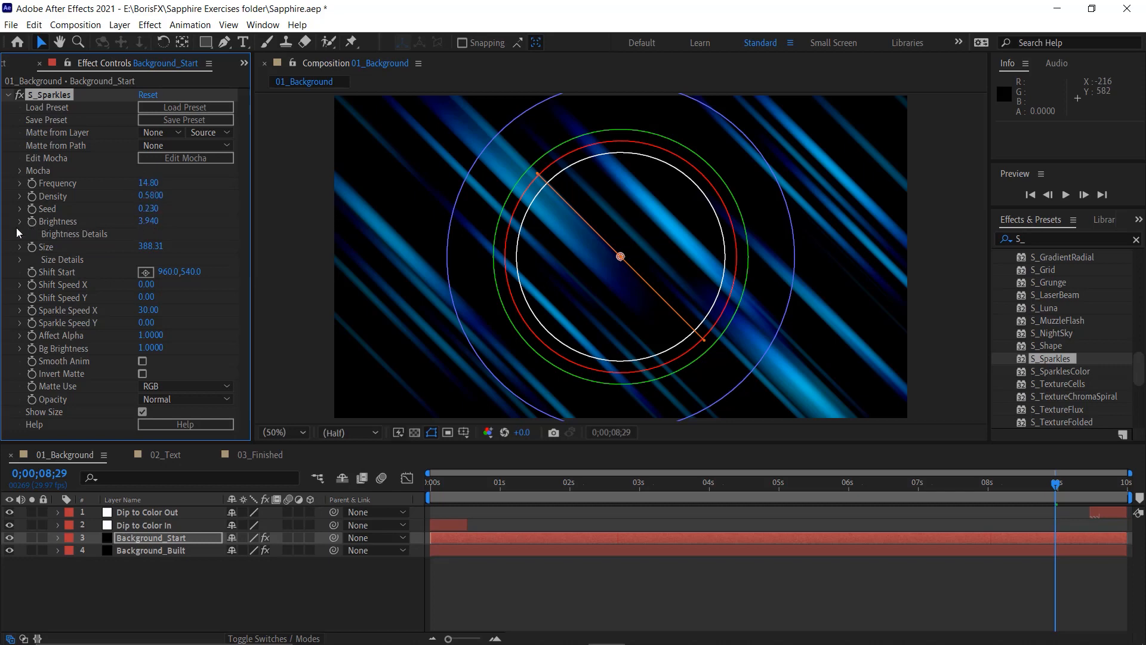
- Expand the S_Sparkles Size Details and use the on-screen widgets to set Size Diag1 to 3.343 and Size Blue to 2.367
left_click(20, 259)
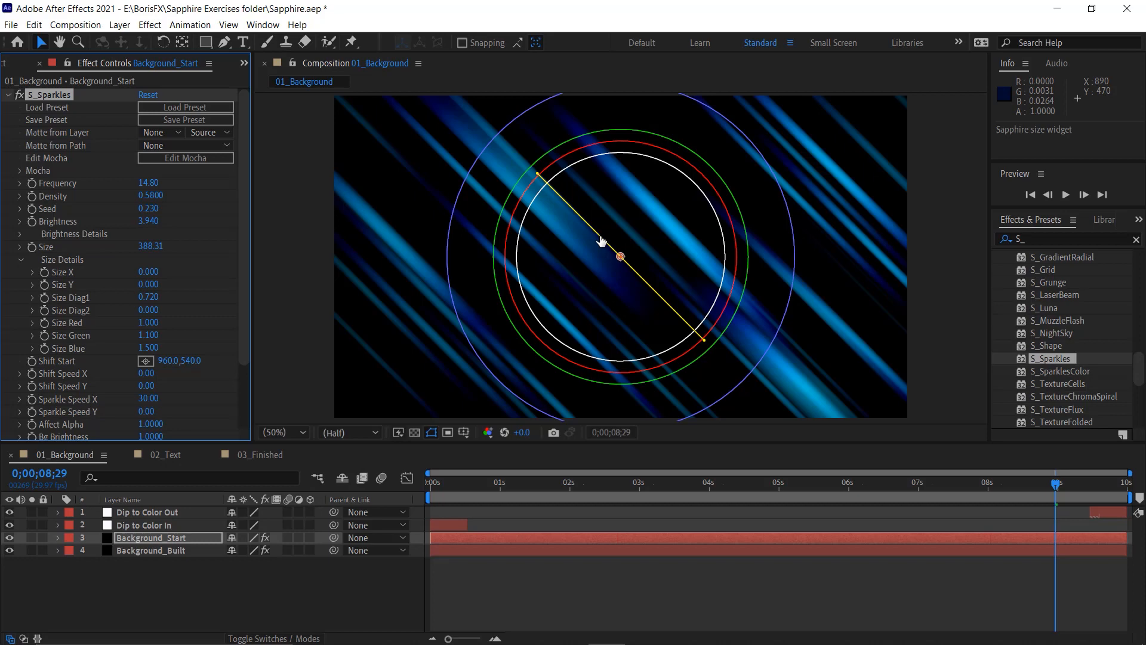
mouse_move(601, 241)
left_mouse_down()
mouse_move(493, 166)
mouse_move(568, 213)
mouse_move(537, 185)
mouse_move(573, 202)
mouse_move(523, 167)
left_mouse_up()
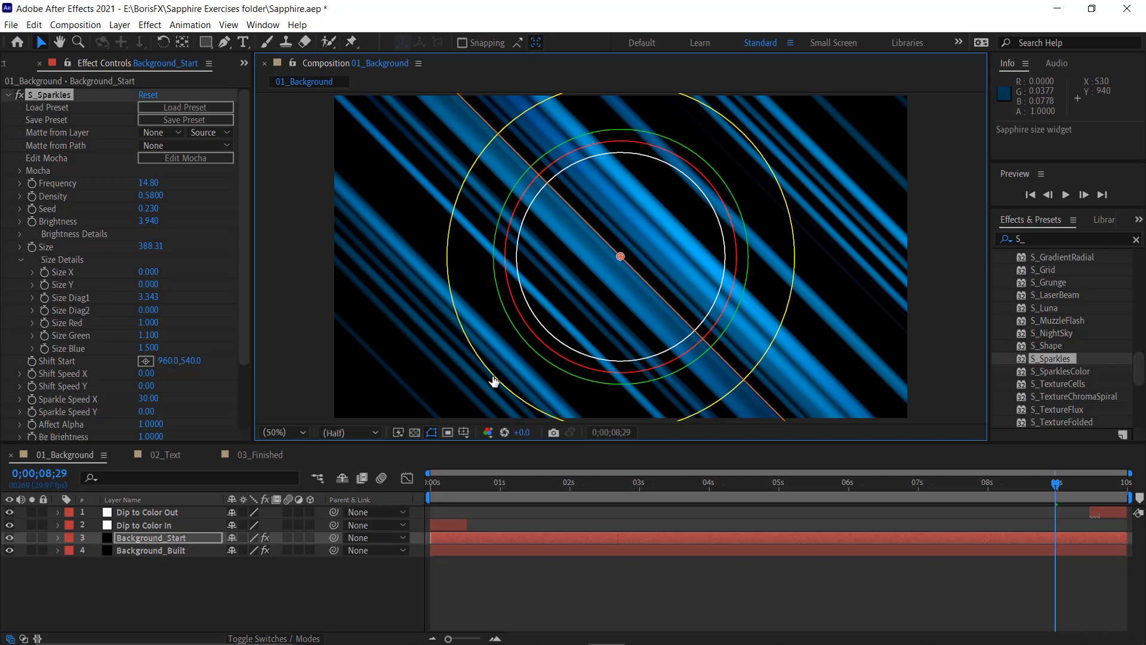
left_click_drag(494, 382, 399, 402)
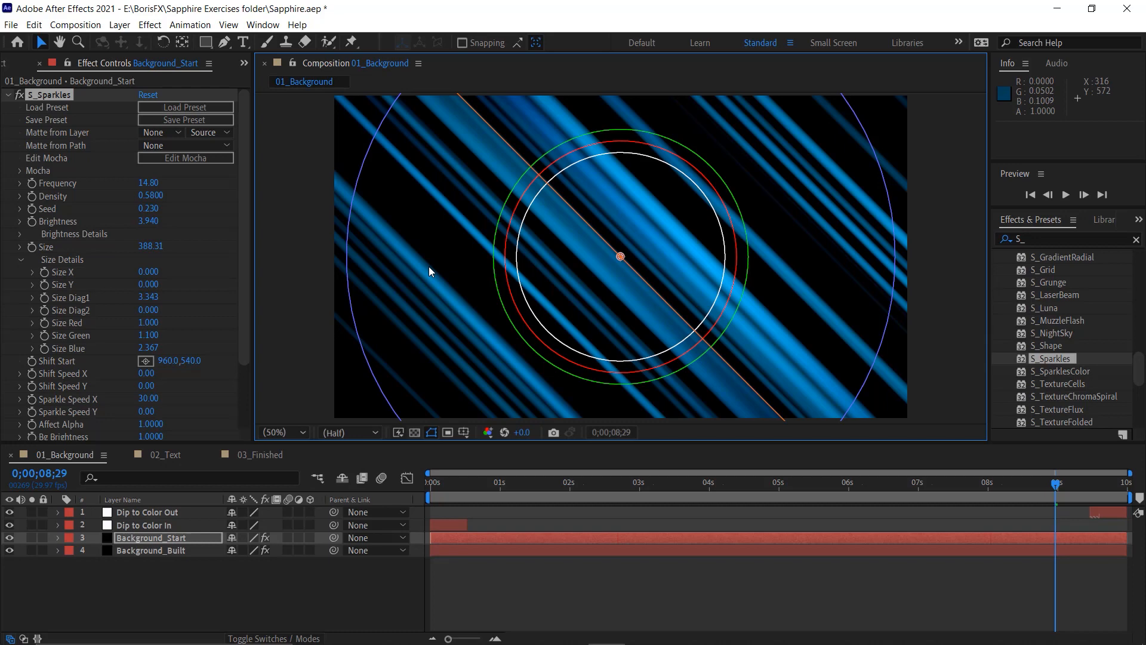
- Replace the S_Sparkles effect on the Background_Start layer with S_Luna
left_click(61, 99)
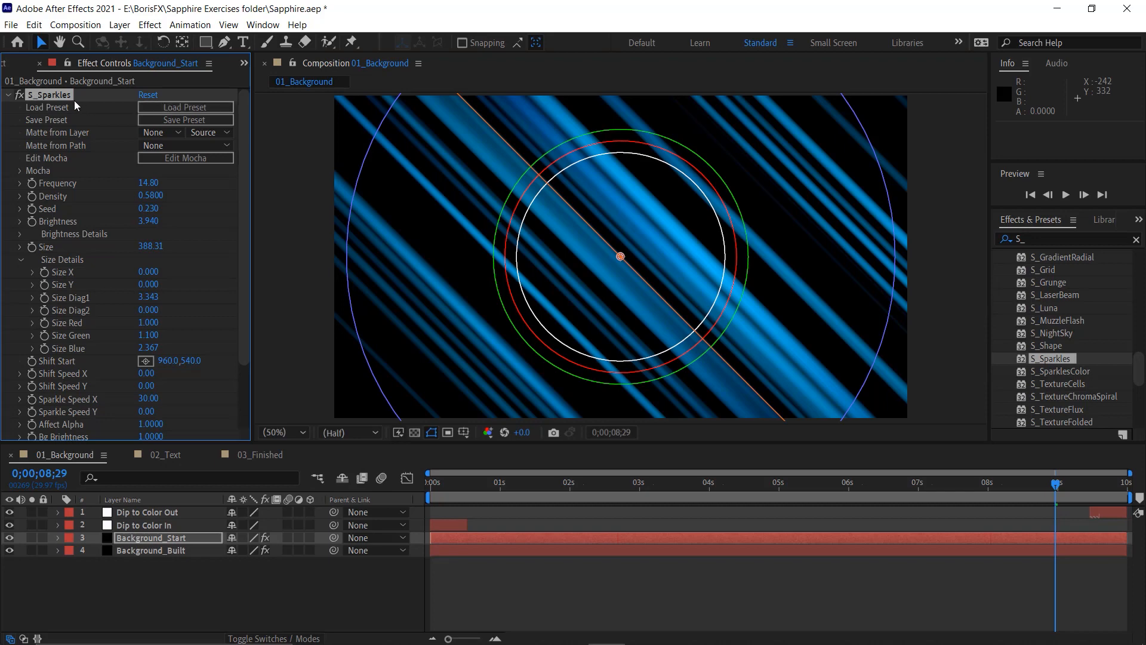
key("Delete")
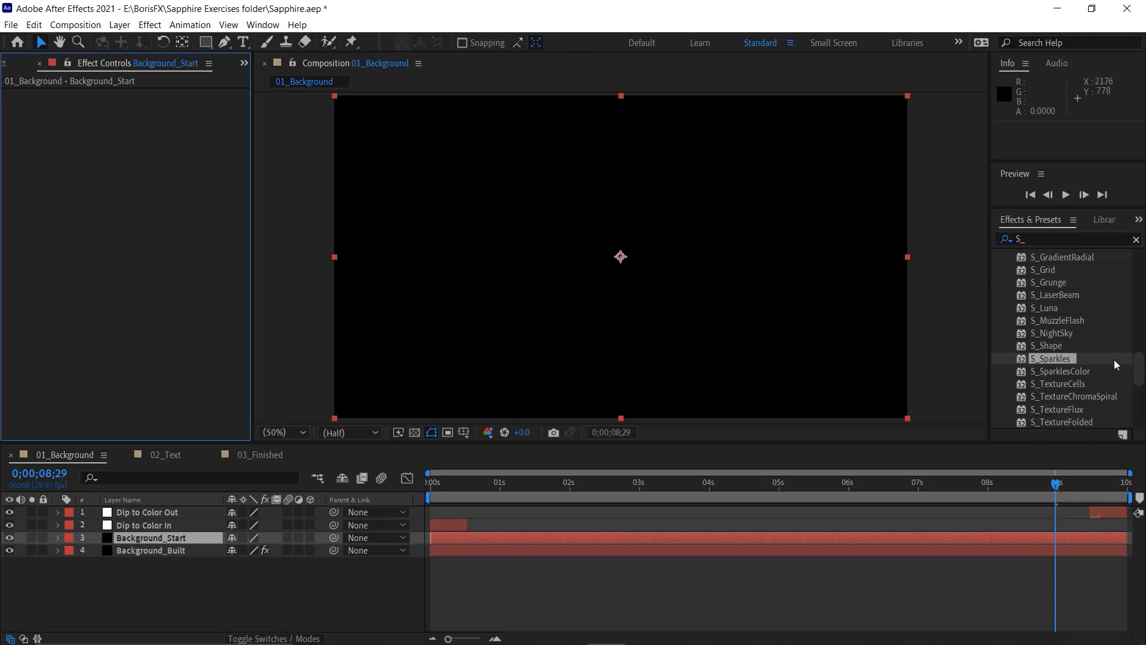
double_click(1023, 308)
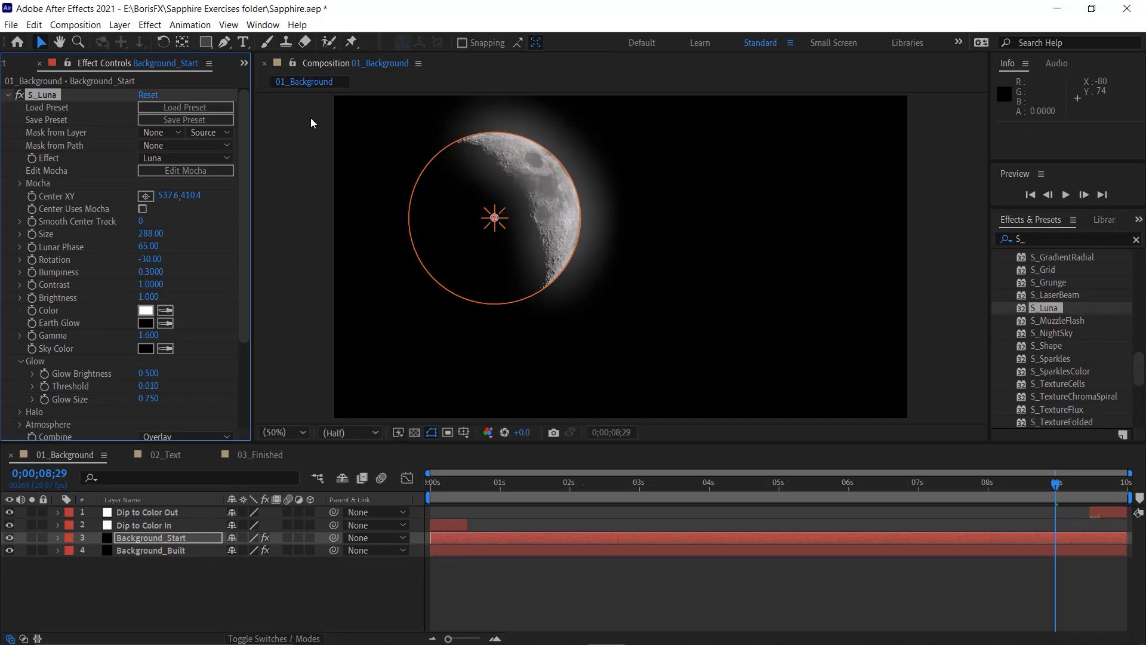
- Load the Full Moon preset into the S_Luna effect
left_click(217, 106)
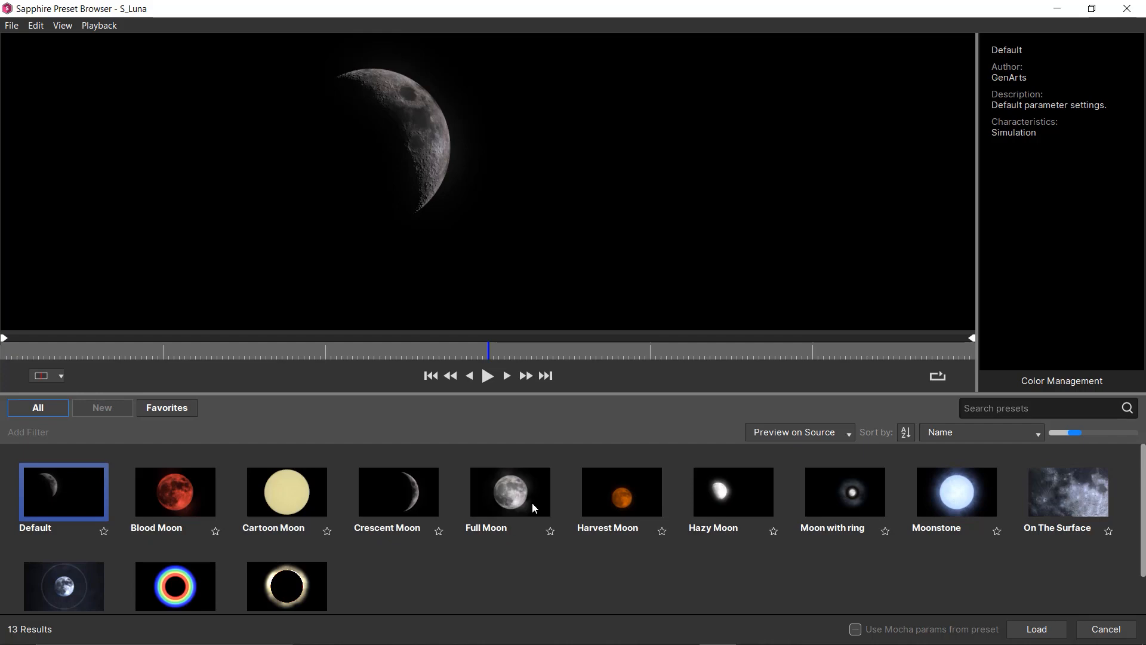
left_click(532, 503)
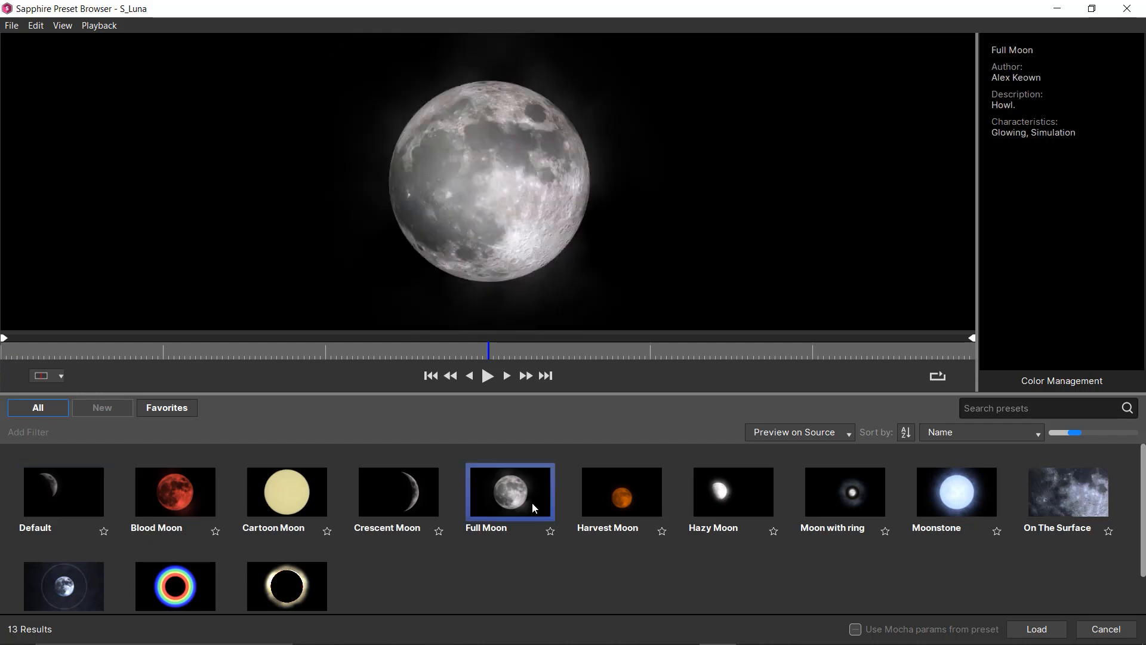
left_click(1016, 629)
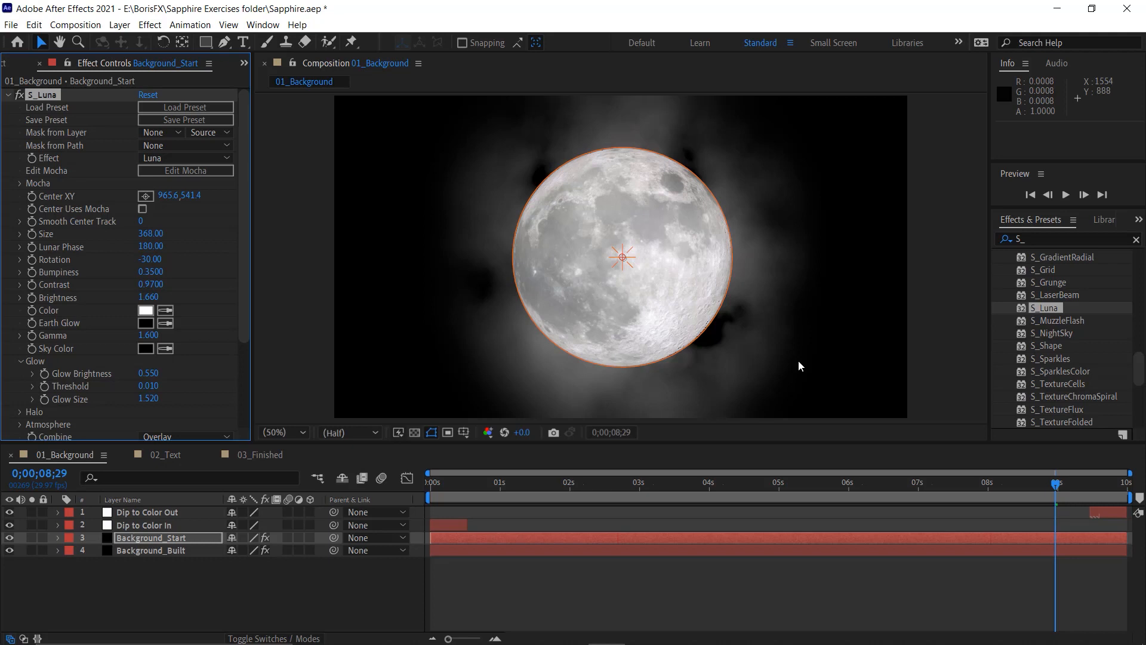
- Add S_TextureChromaSpiral to the Background_Start layer after S_Luna and look over the settings of both effects
left_click(1075, 398)
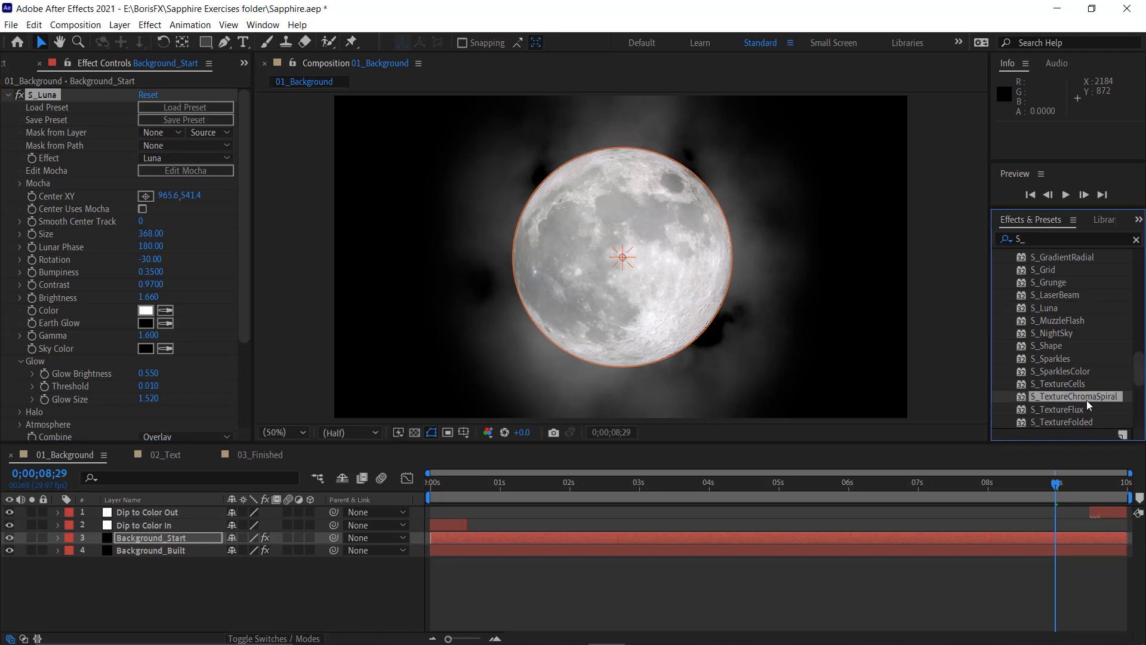
double_click(1021, 396)
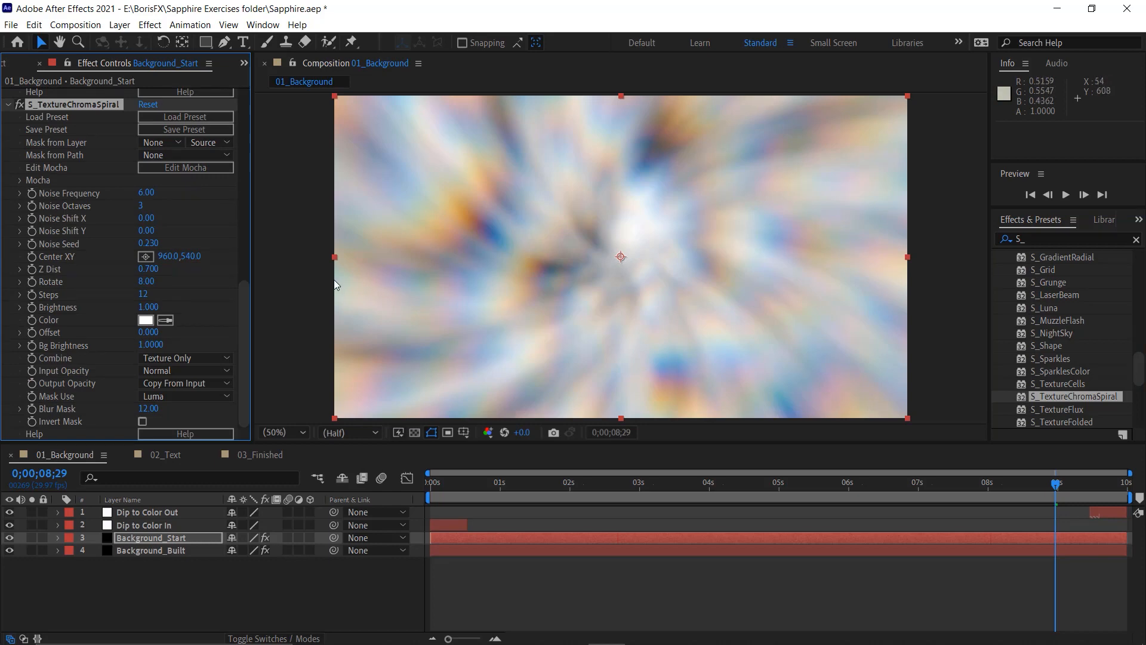
left_click_drag(243, 341, 260, 111)
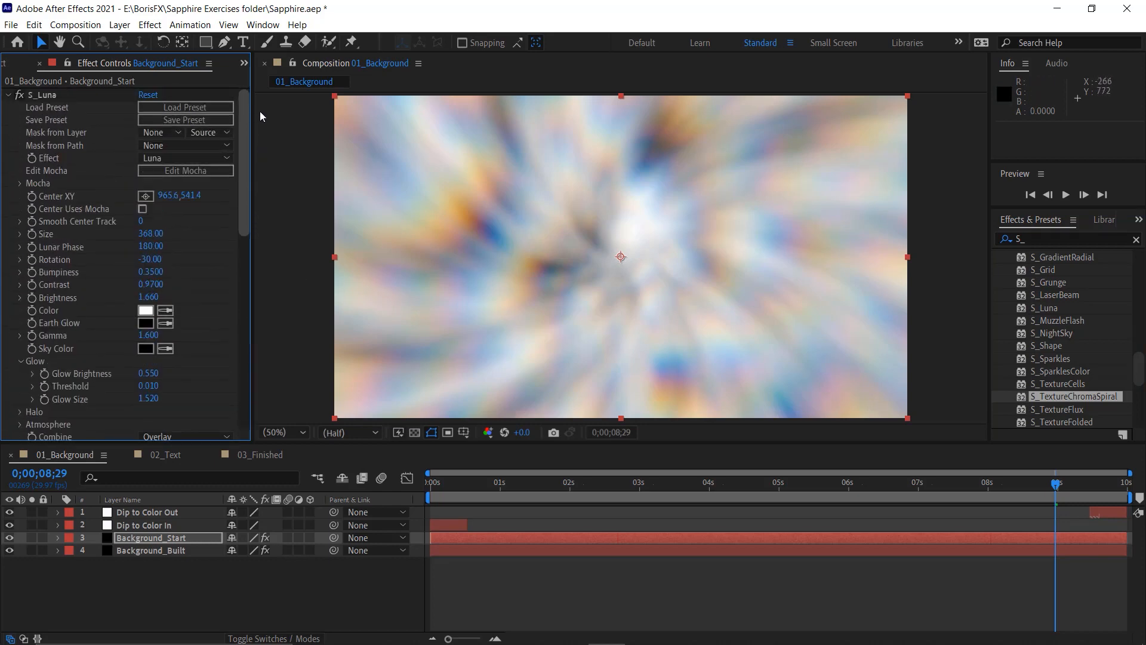
left_click_drag(252, 159, 239, 333)
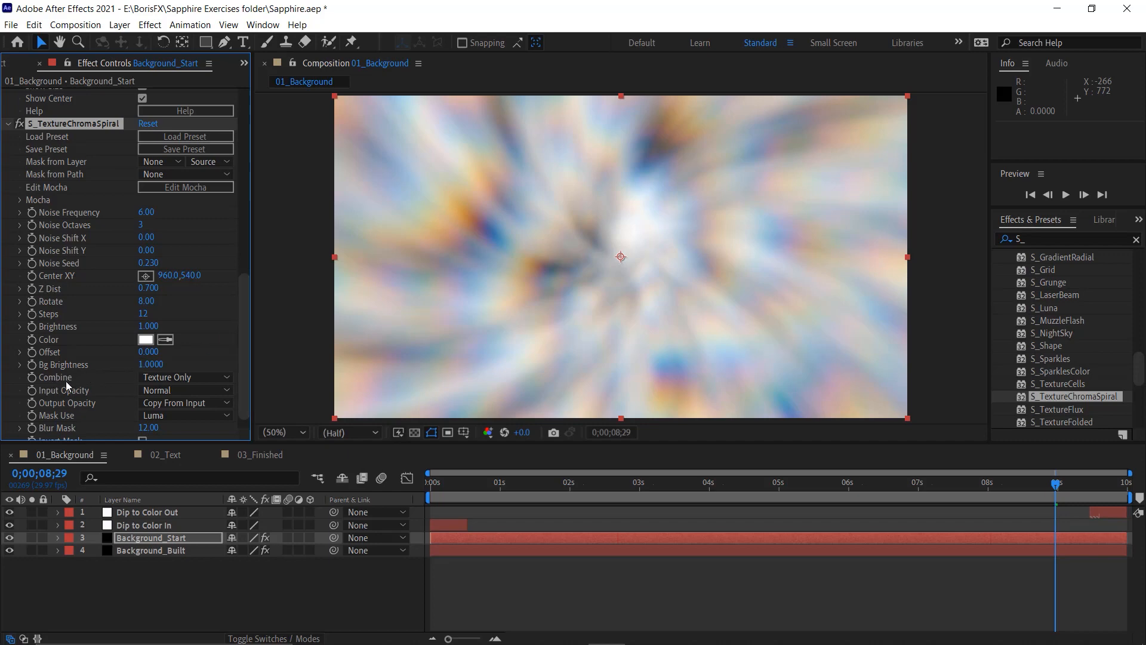
- Try the Screen combine mode for S_TextureChromaSpiral and settle on Overlay to blend the texture with the moon
left_click(204, 377)
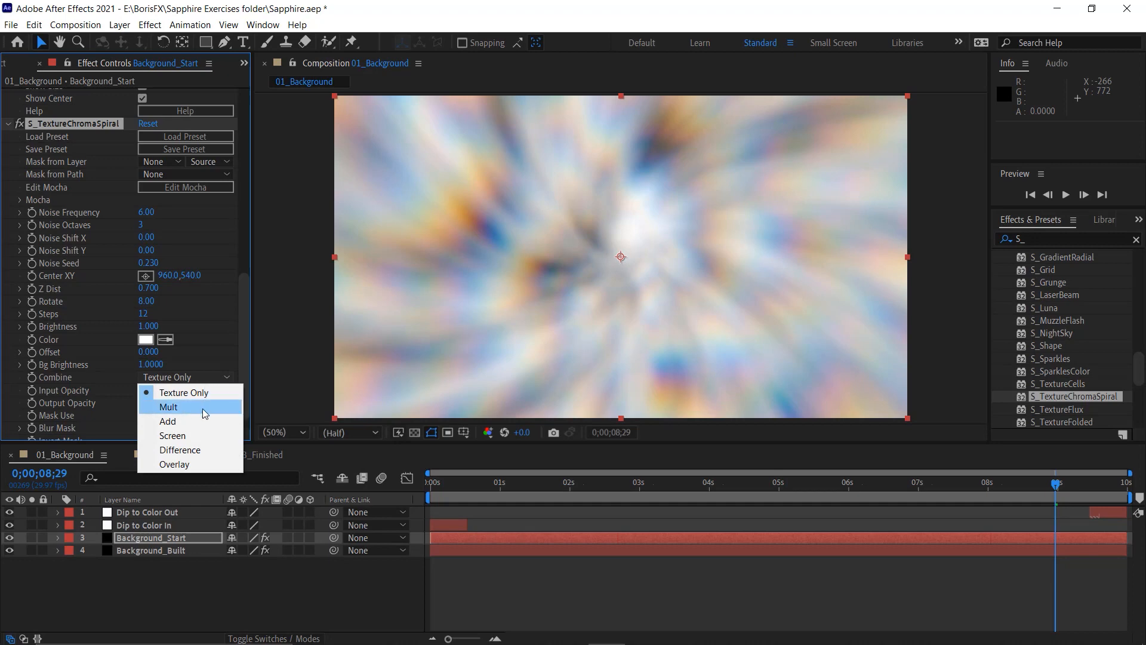
left_click(199, 435)
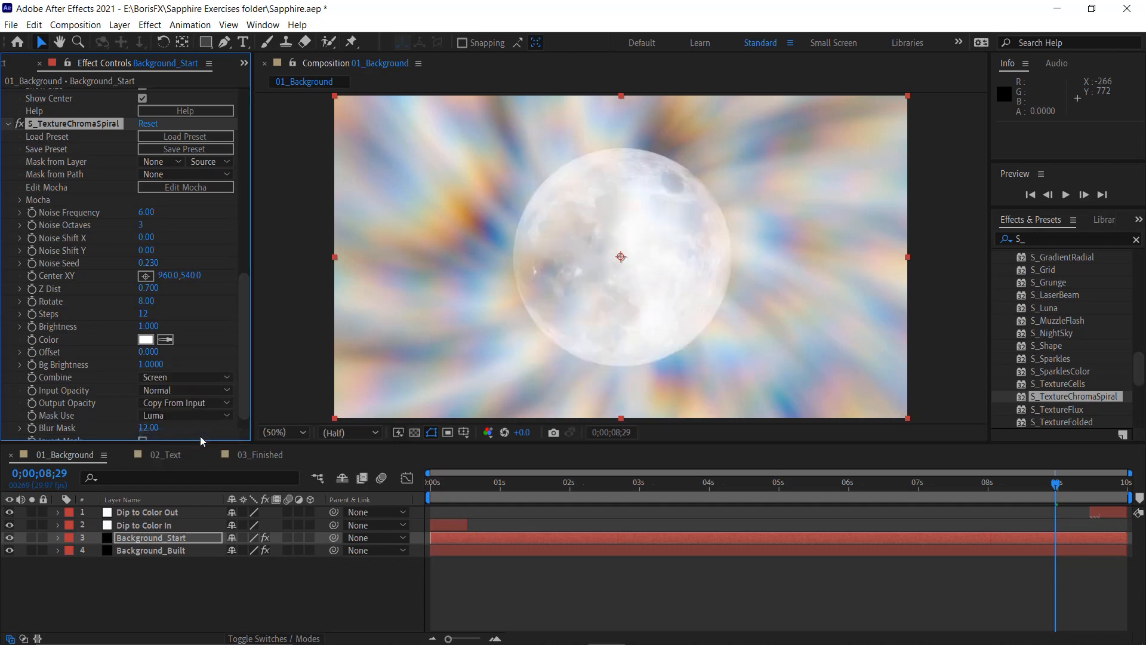
left_click(196, 377)
left_click(199, 464)
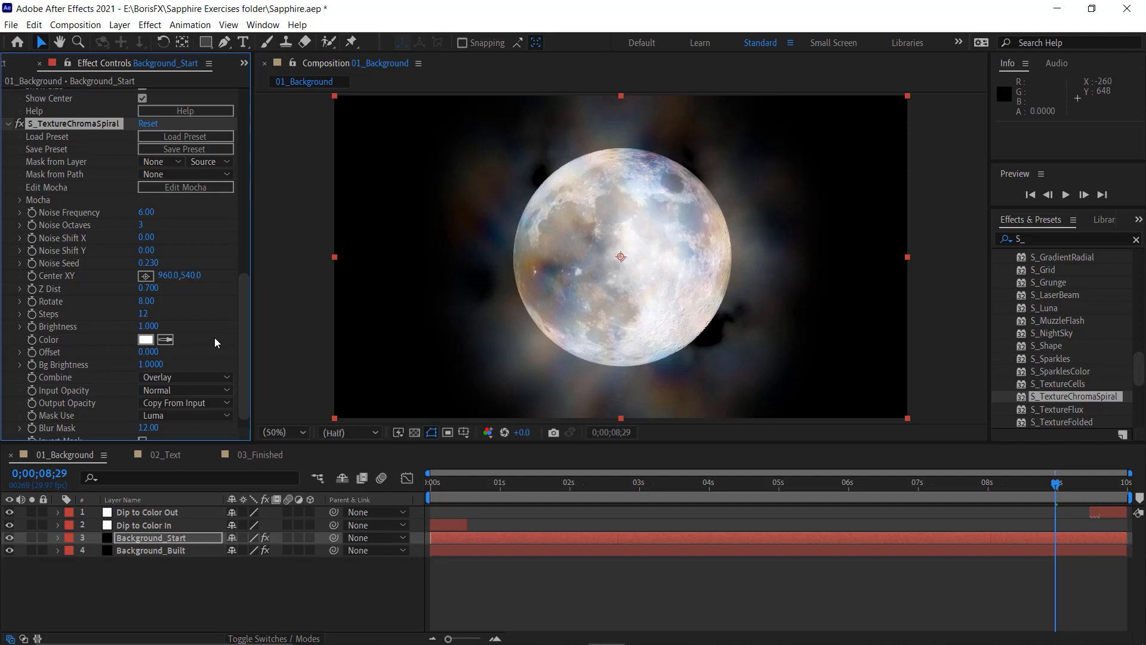
- Add the Sapphire Lighting effect S_UltraGlow to the Background_Start layer and open its preset browser
left_click_drag(1139, 369, 1139, 315)
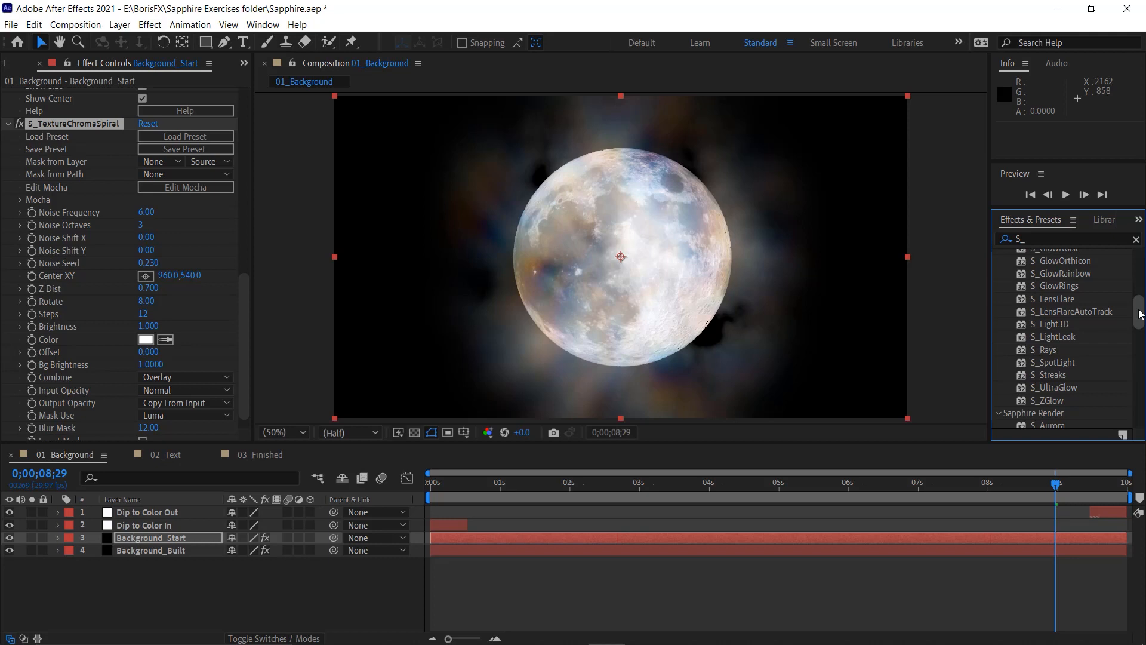
double_click(1069, 389)
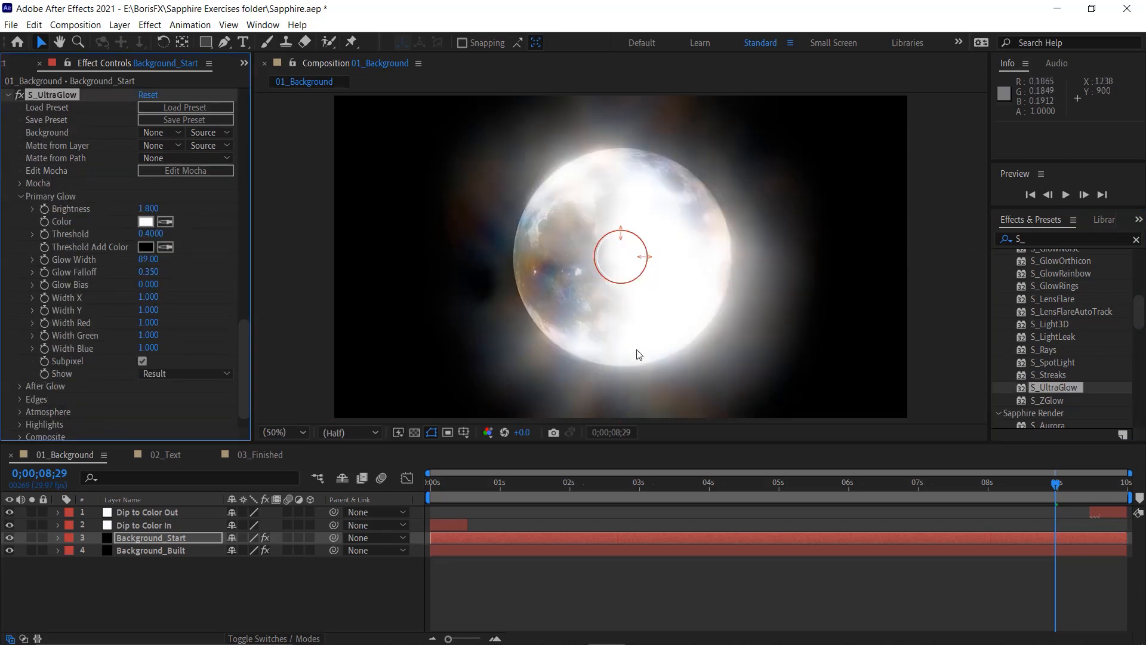
left_click(206, 107)
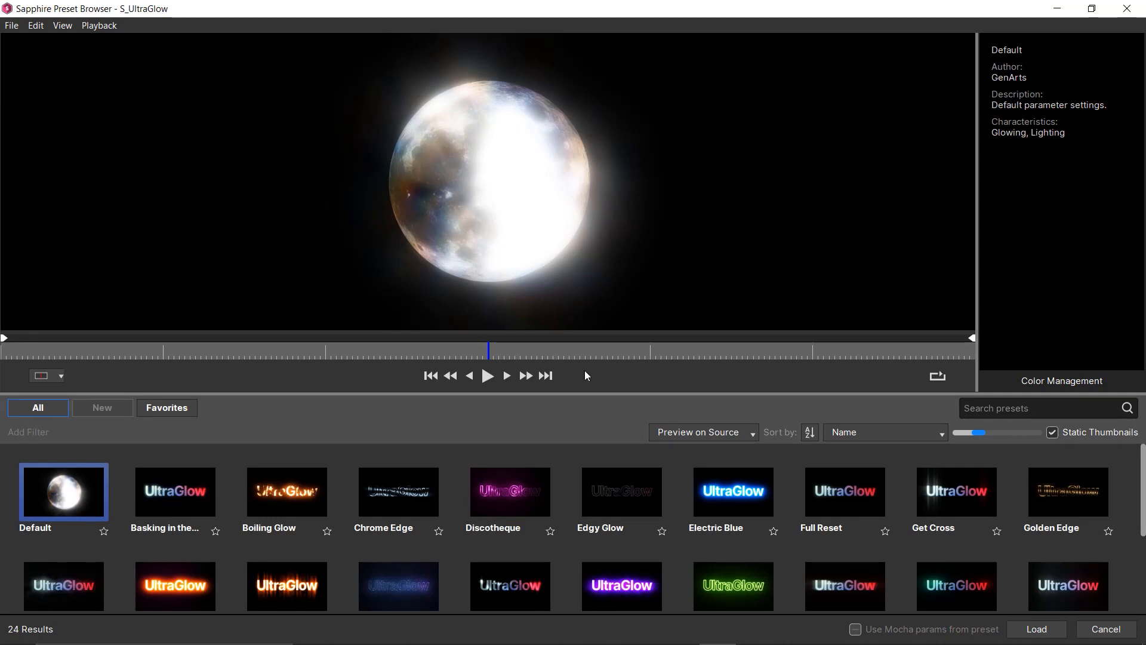
- Compare S_UltraGlow presets on the moon, including Boiling Glow, Chrome Edge, Discotheque, Electric Blue, Get Cross, Full Reset and Neon
left_click(198, 500)
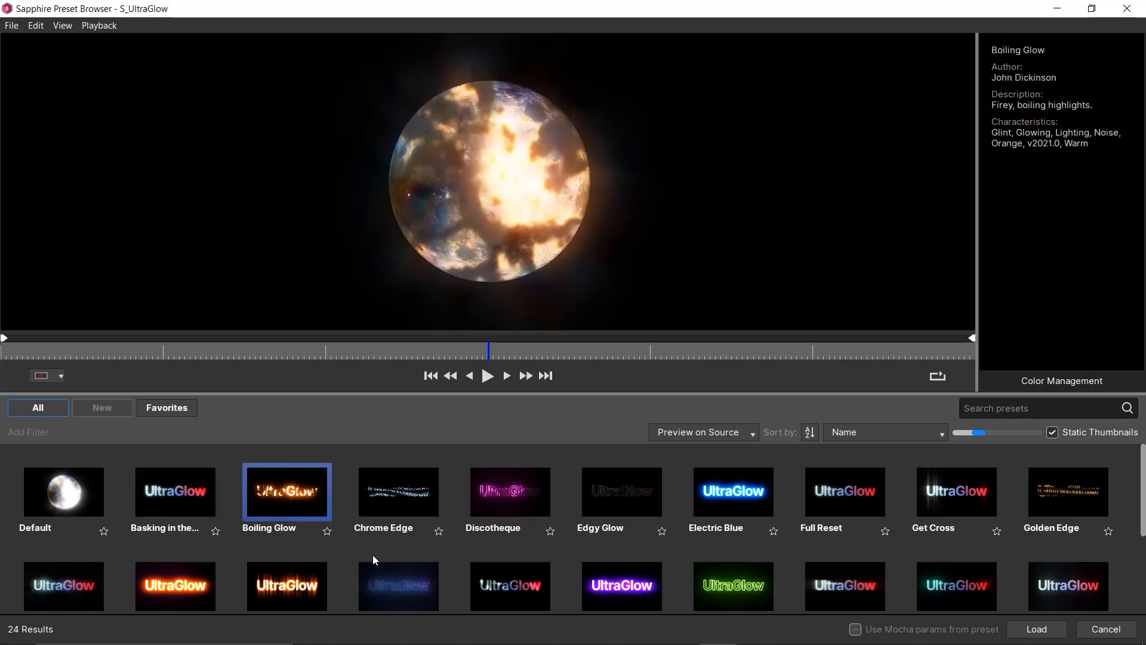
left_click(410, 478)
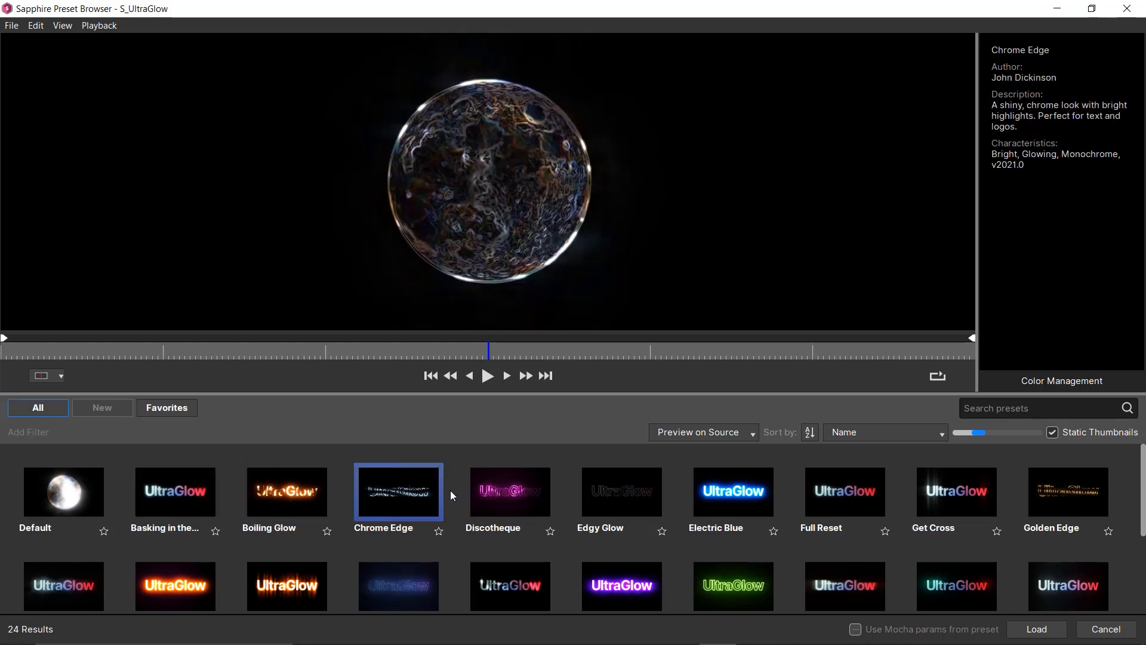
left_click(493, 504)
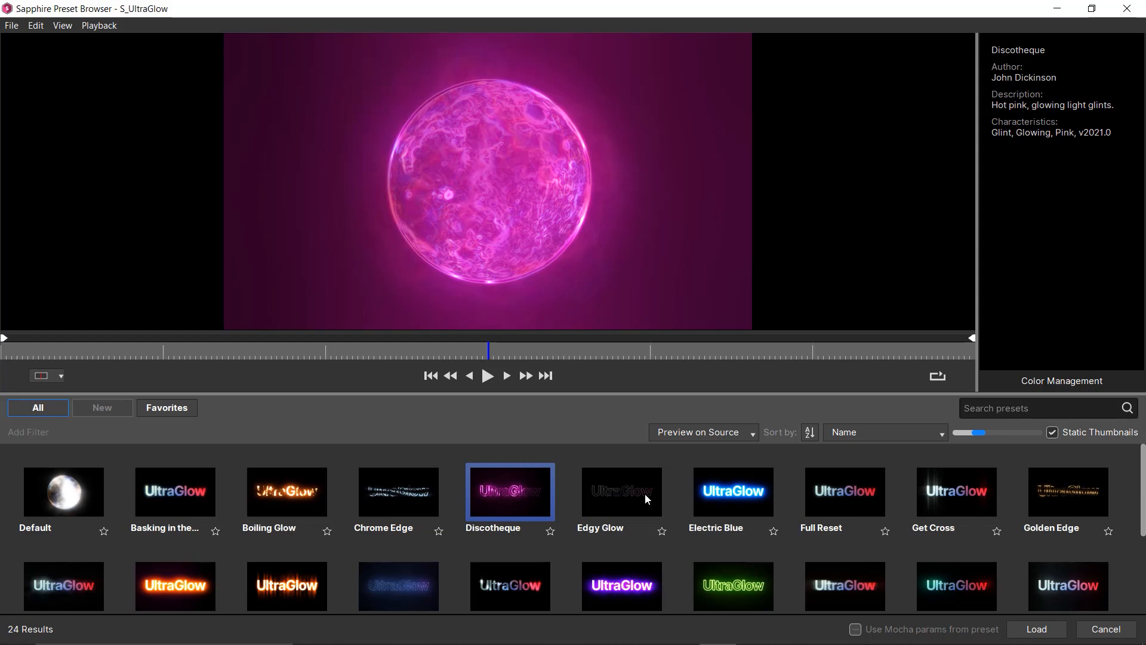
left_click(645, 493)
left_click(736, 498)
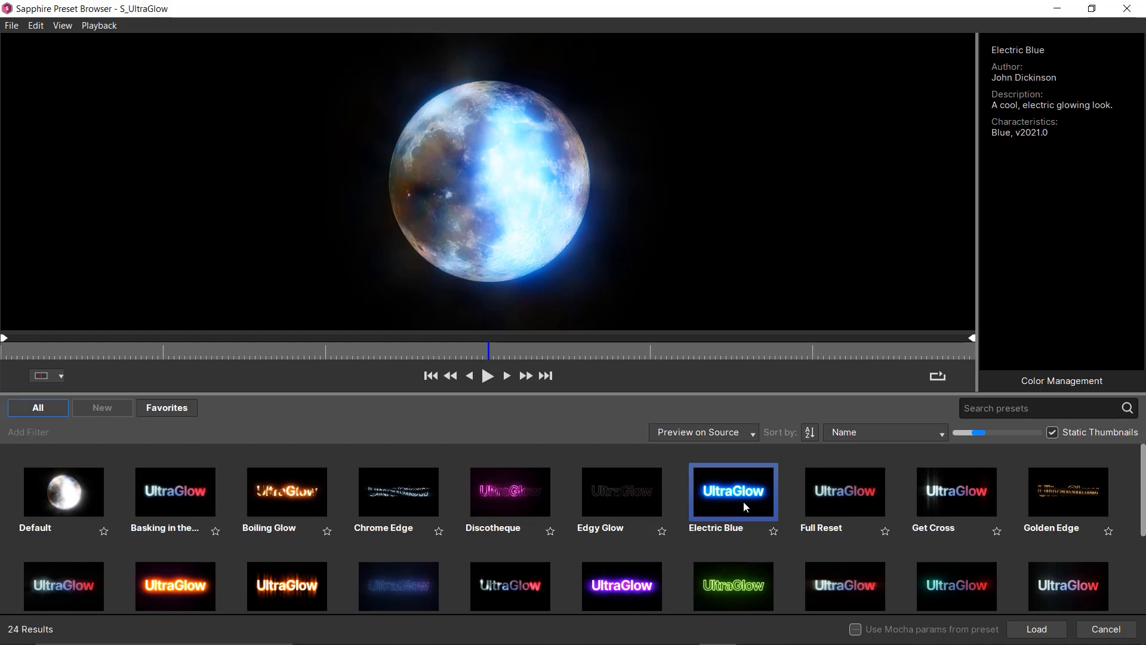
left_click(856, 488)
left_click(956, 500)
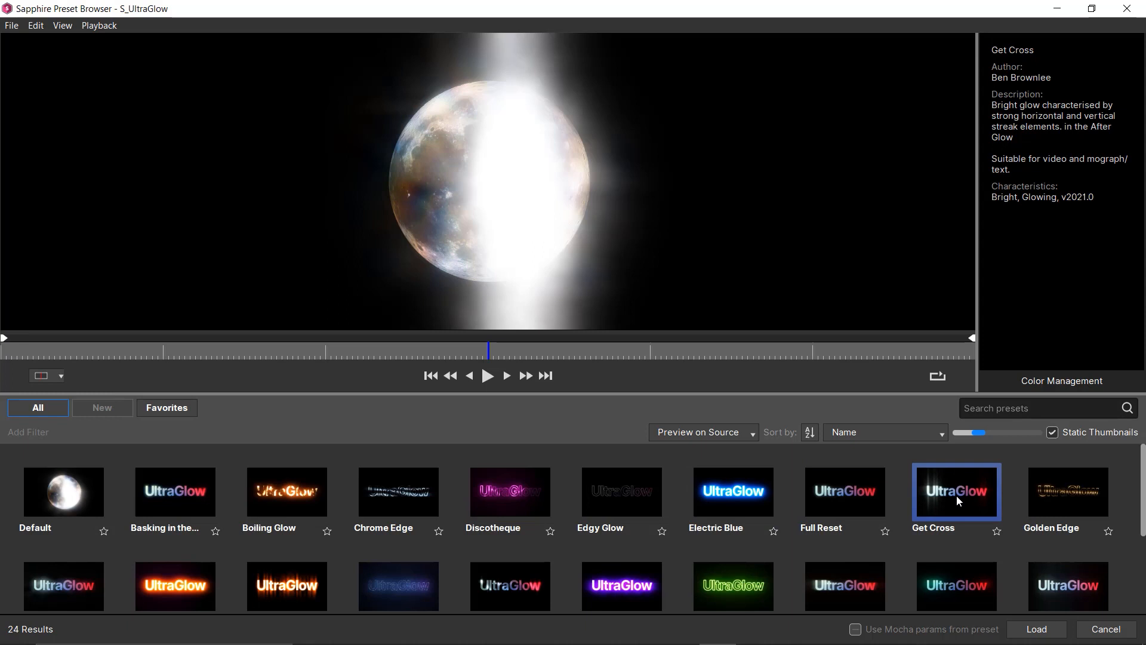
left_click(853, 510)
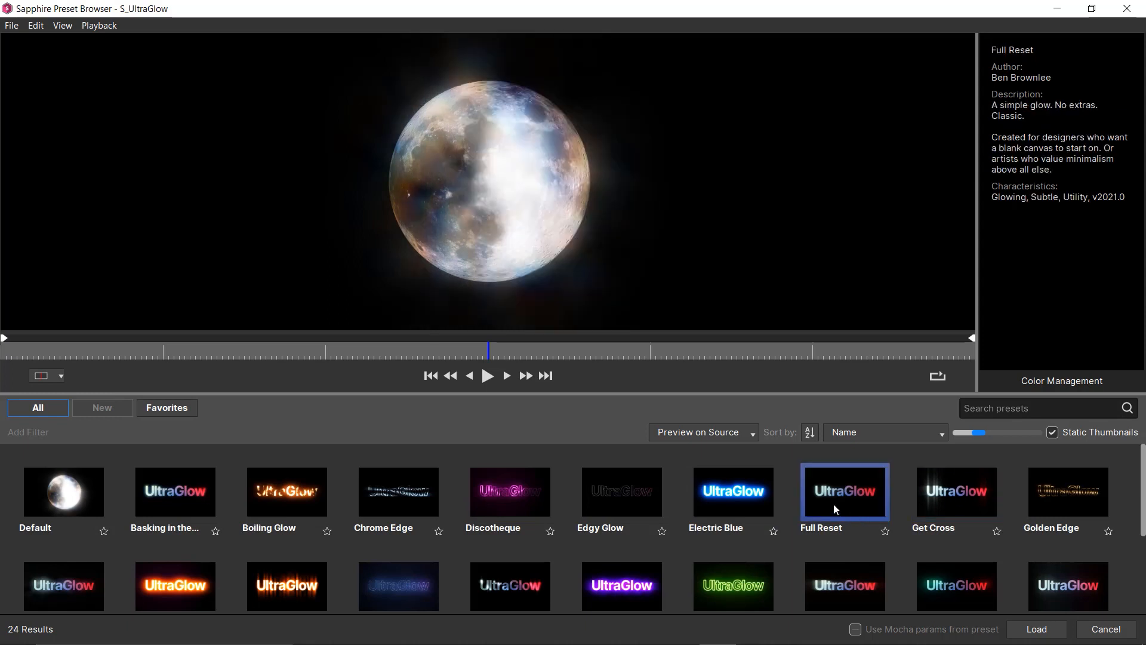
left_click(729, 508)
left_click(829, 503)
left_click(852, 574)
left_click(761, 588)
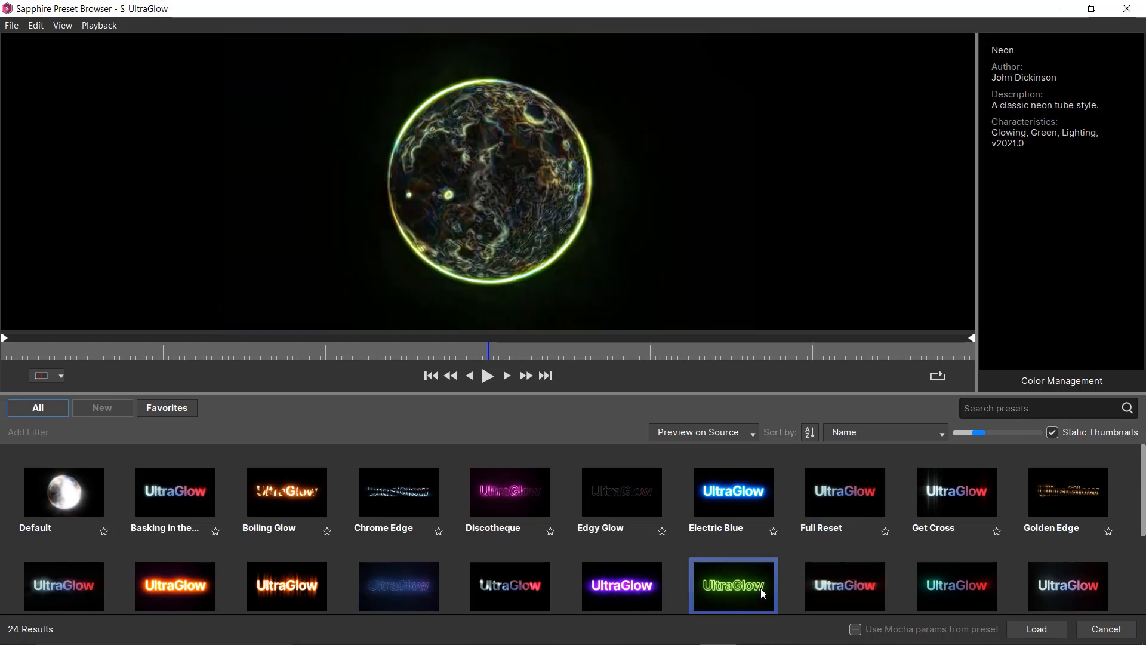
- Load the Magic Mist preset into the S_UltraGlow effect
left_click(645, 591)
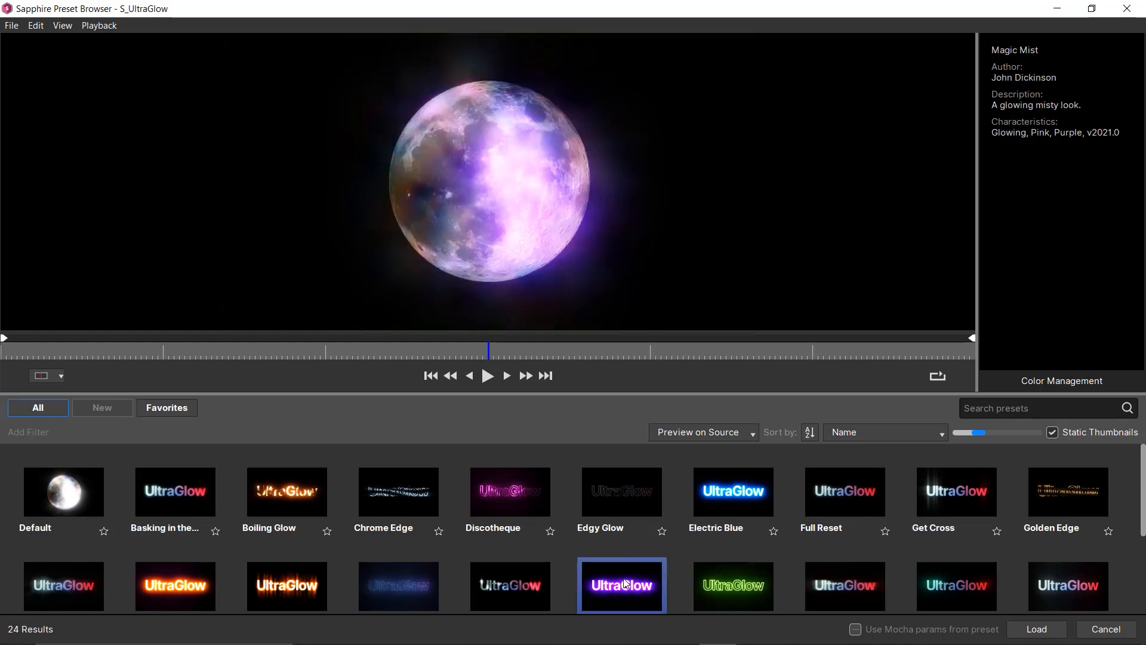
scroll(625, 583, "down", 1)
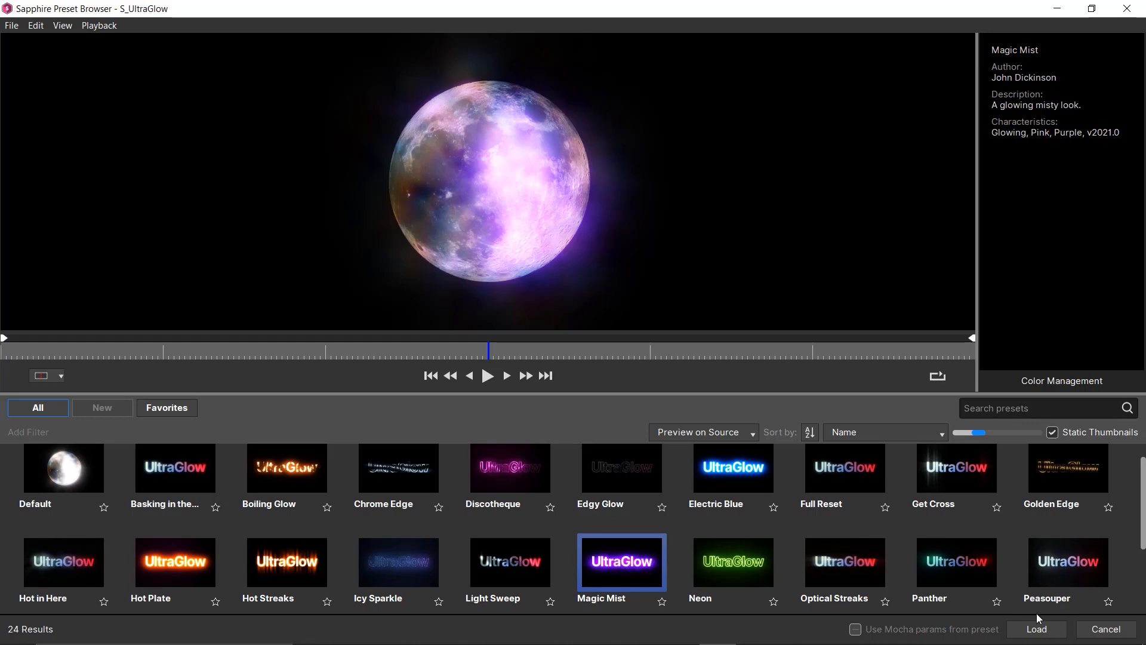
left_click(1038, 633)
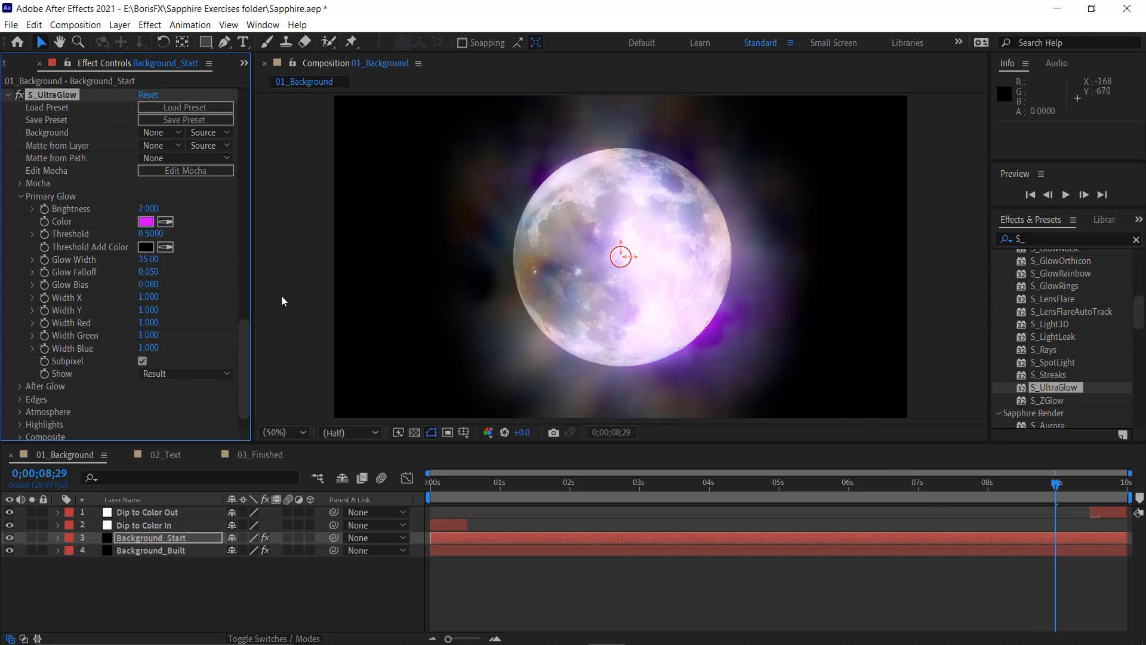
- Collapse the settings of S_Luna, S_TextureChromaSpiral and S_UltraGlow in the Background_Start effect stack
left_click_drag(241, 350, 246, 102)
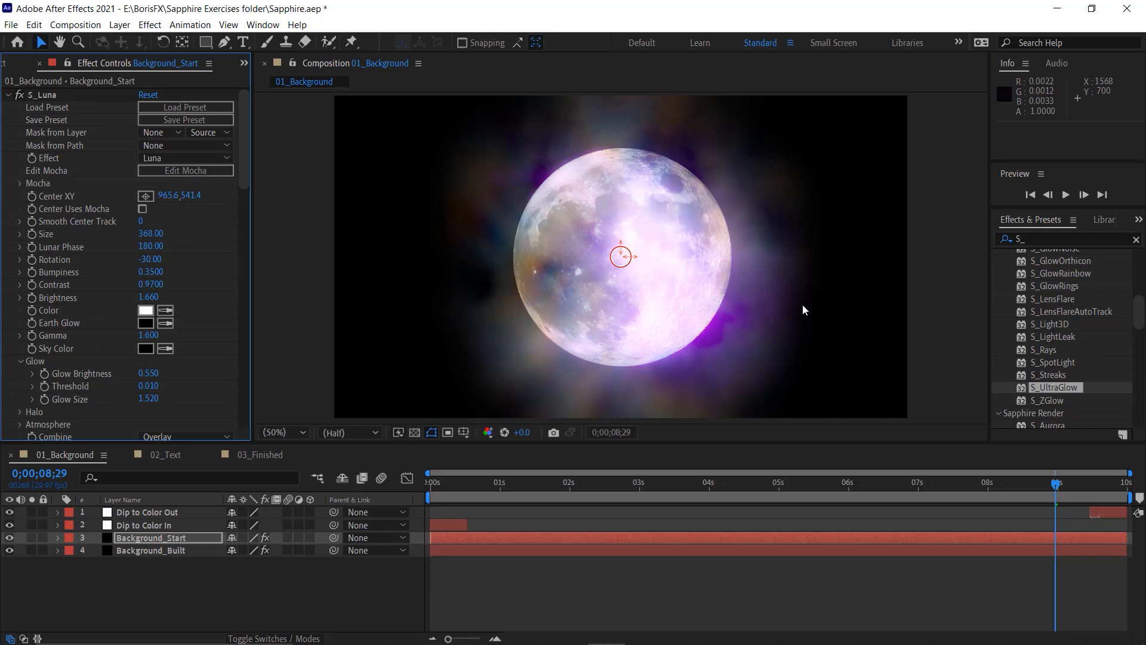
left_click(8, 95)
left_click(8, 108)
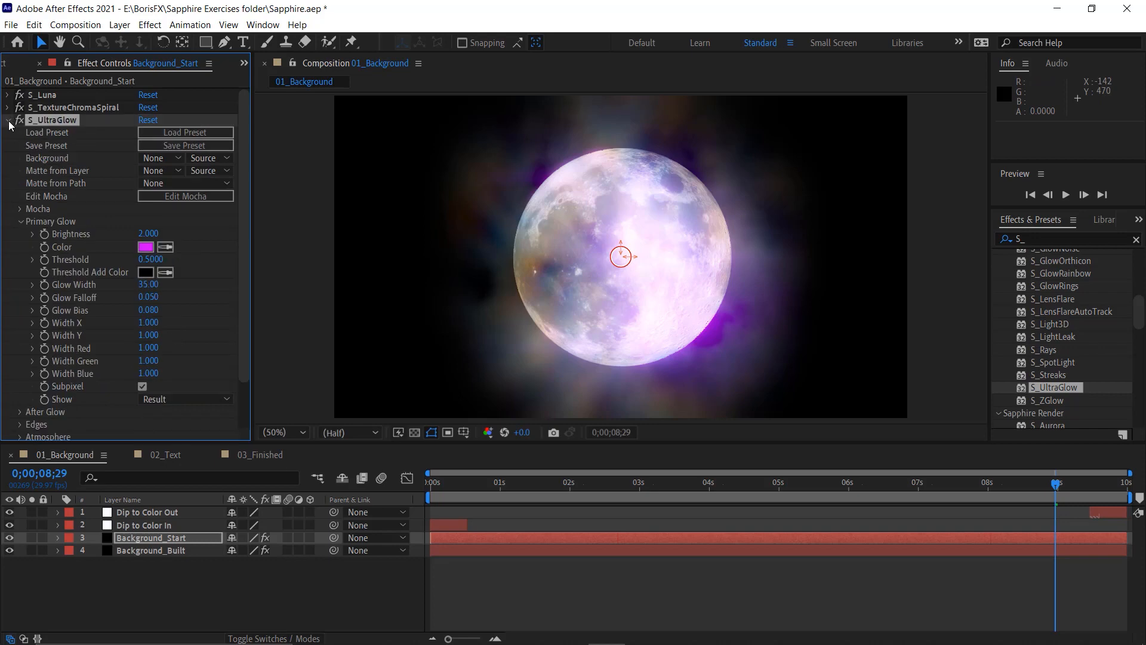
left_click(9, 120)
left_click(72, 162)
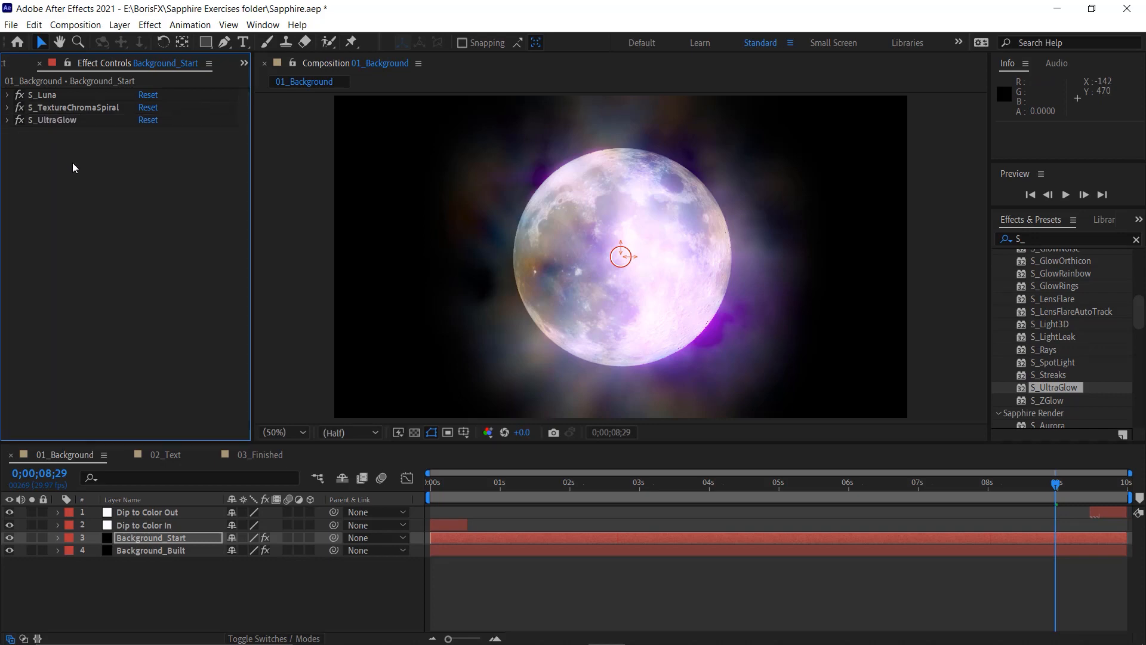
- Delete all three Sapphire effects from the Background_Start layer
left_click(43, 95)
key("ctrl+a")
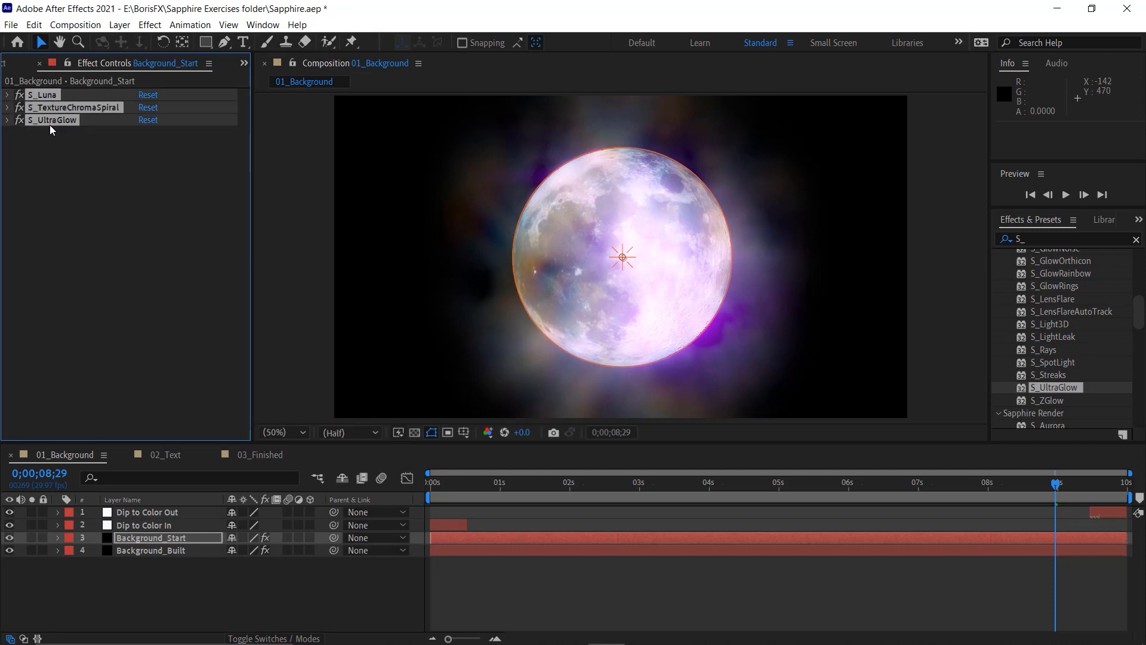
key("Delete")
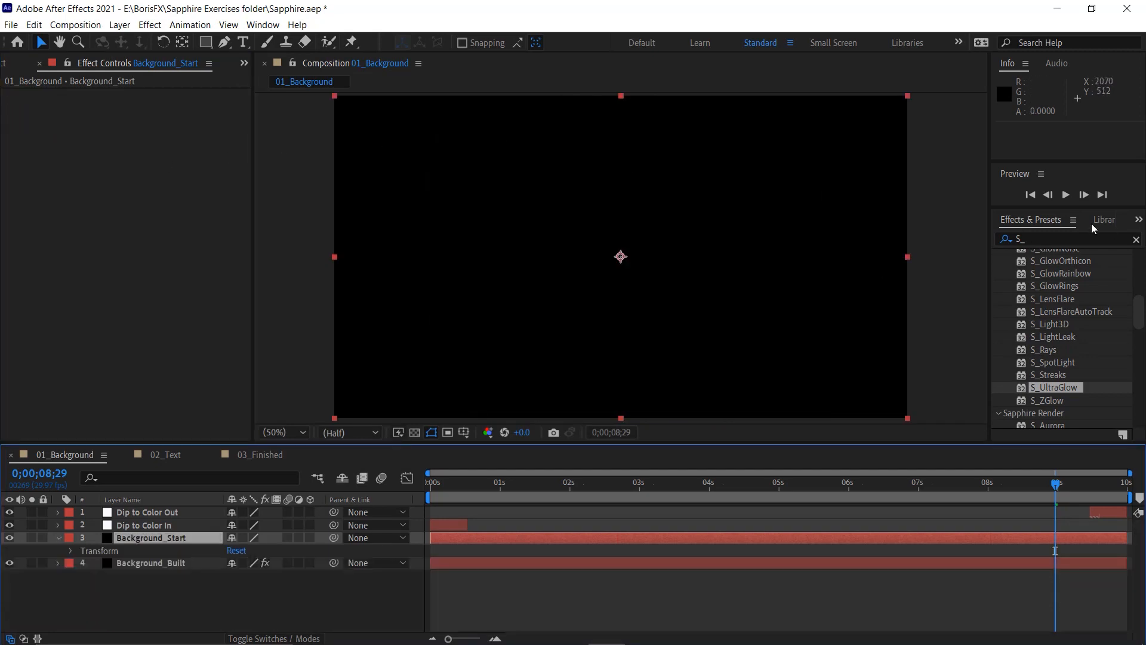
- Apply the Sapphire Builder effect S_Effect to the Background_Start layer and open its preset browser
left_click(1065, 238)
type("eff")
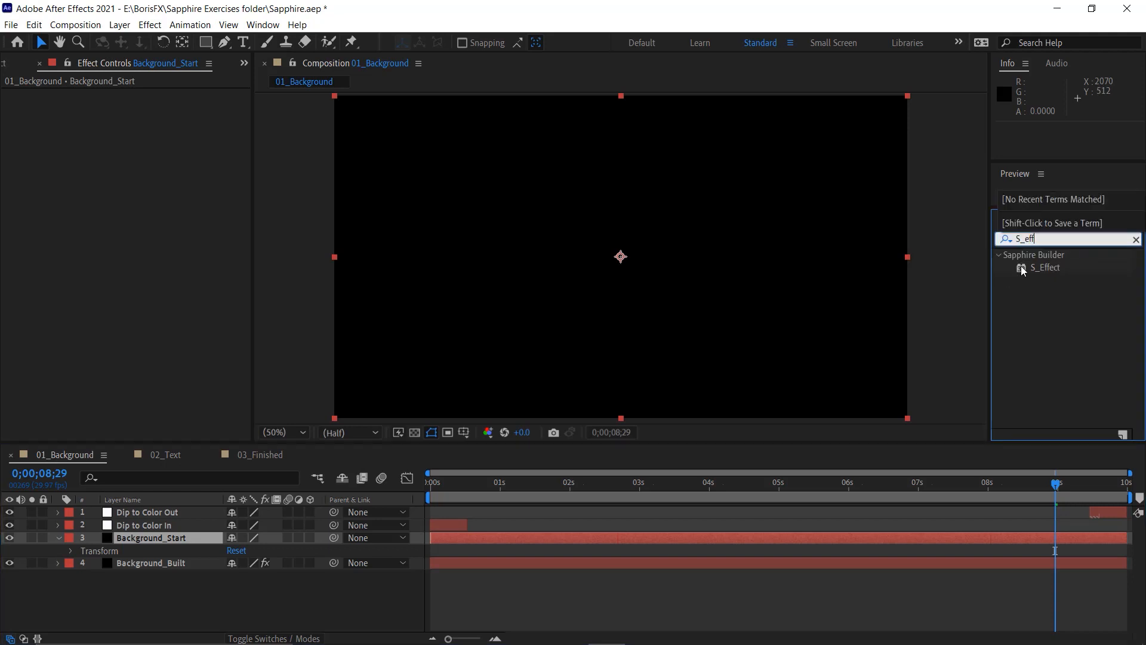
double_click(1021, 269)
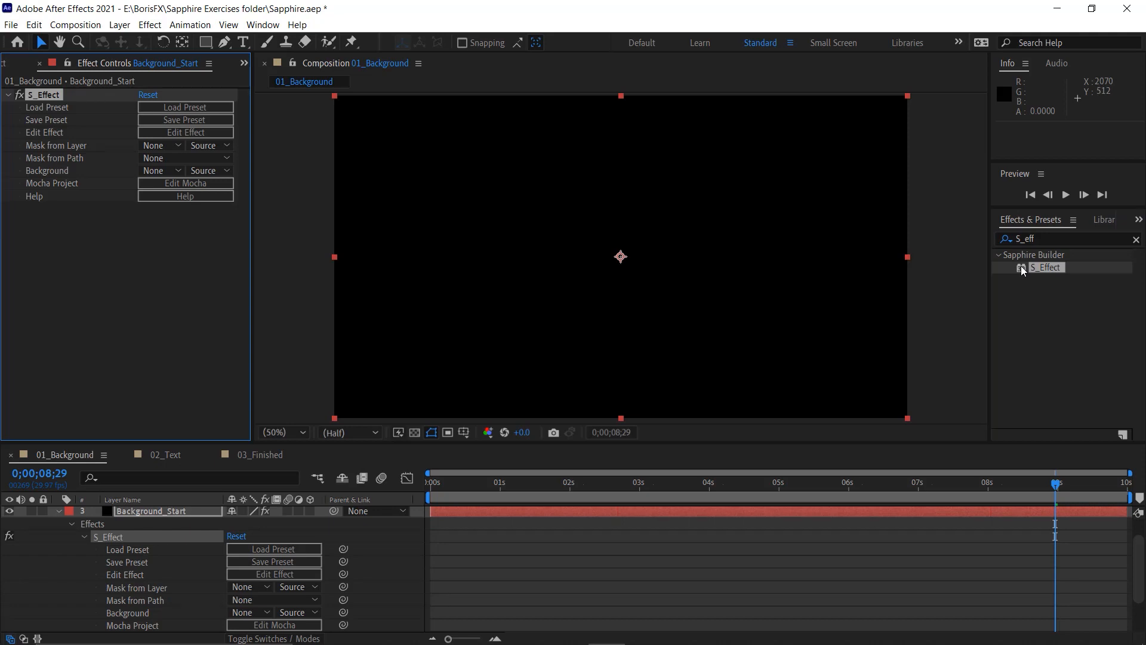
left_click(183, 108)
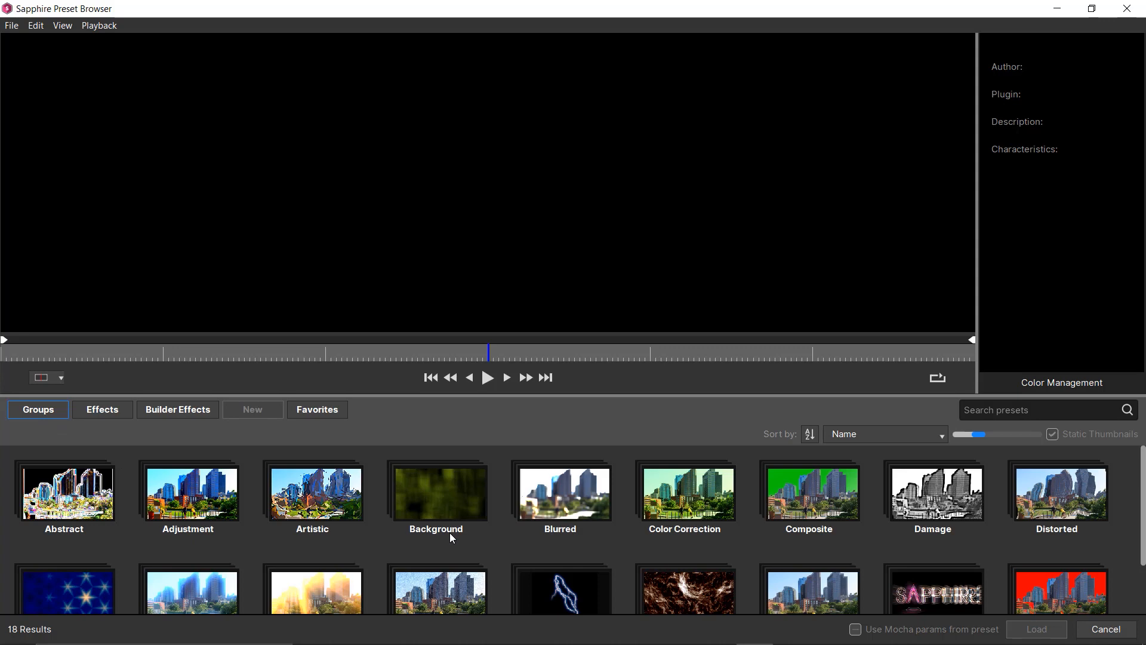
- Look over the preset groups, then examine the presets in the Background group
scroll(452, 538, "down", 2)
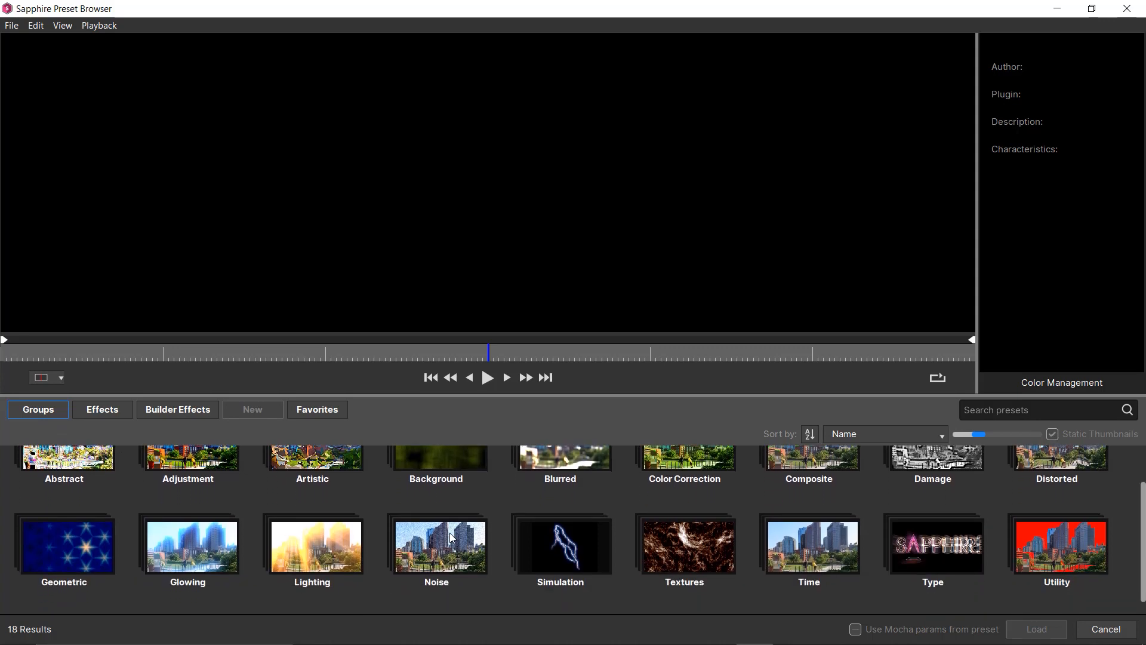
scroll(452, 539, "up", 2)
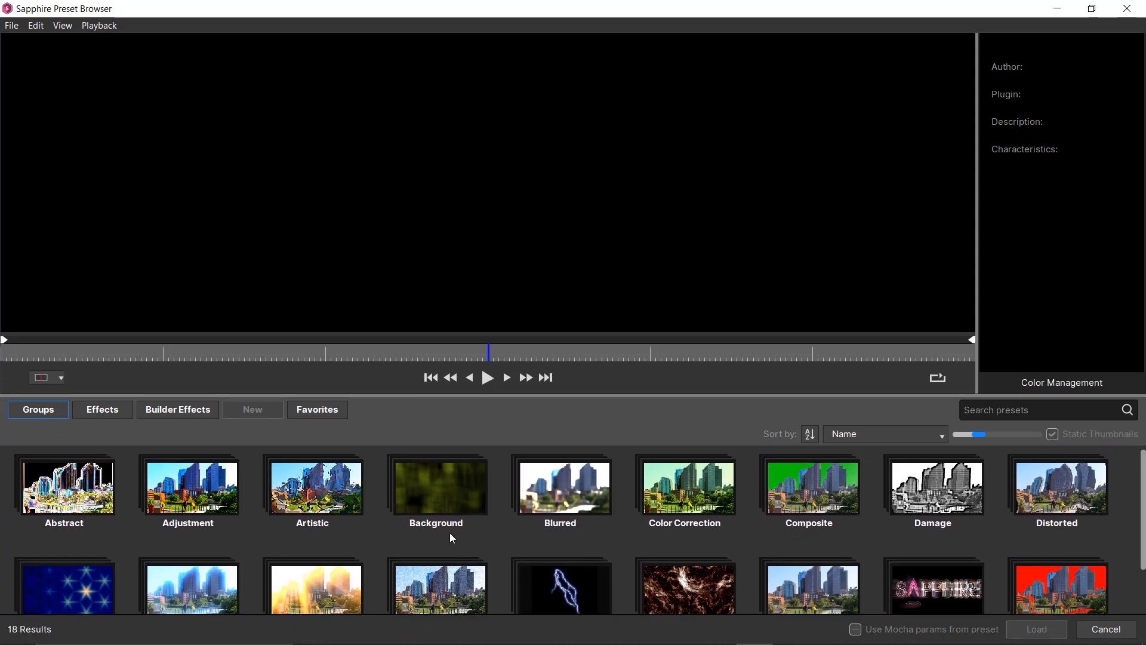
left_click(422, 492)
left_click(422, 492)
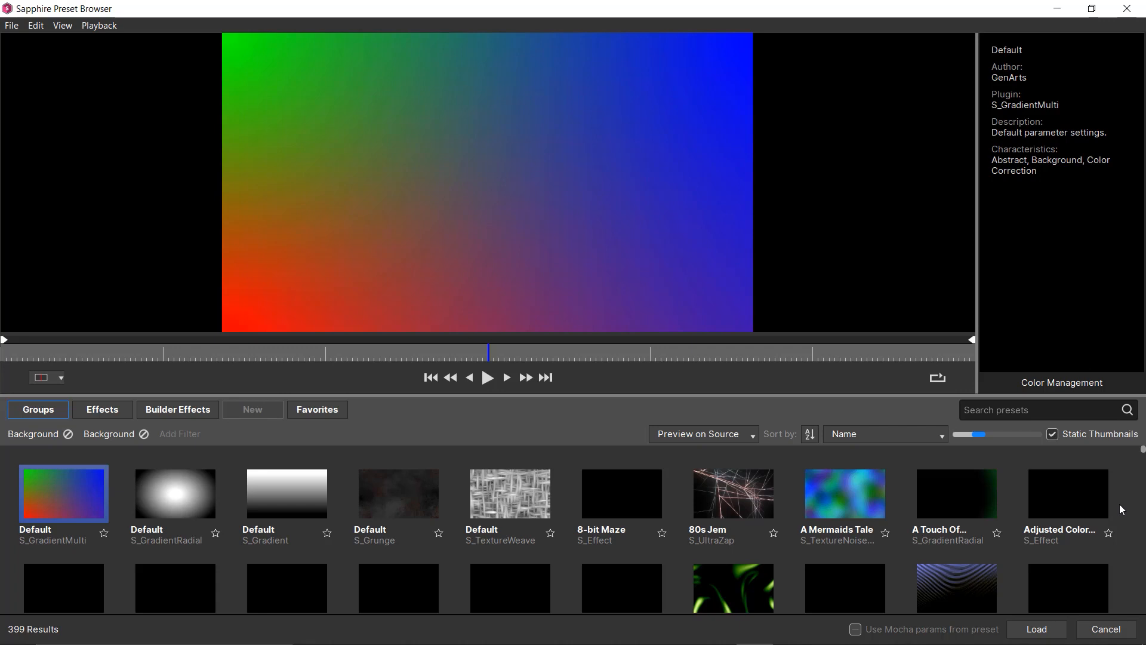
scroll(1121, 510, "down", 2)
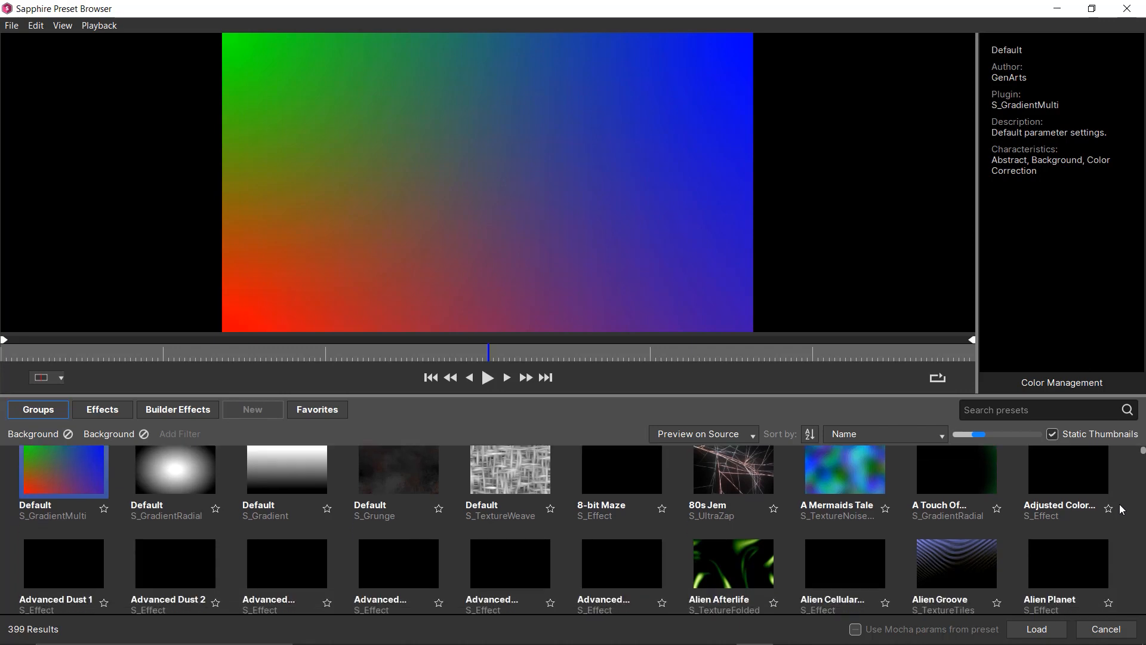
scroll(1120, 509, "down", 3)
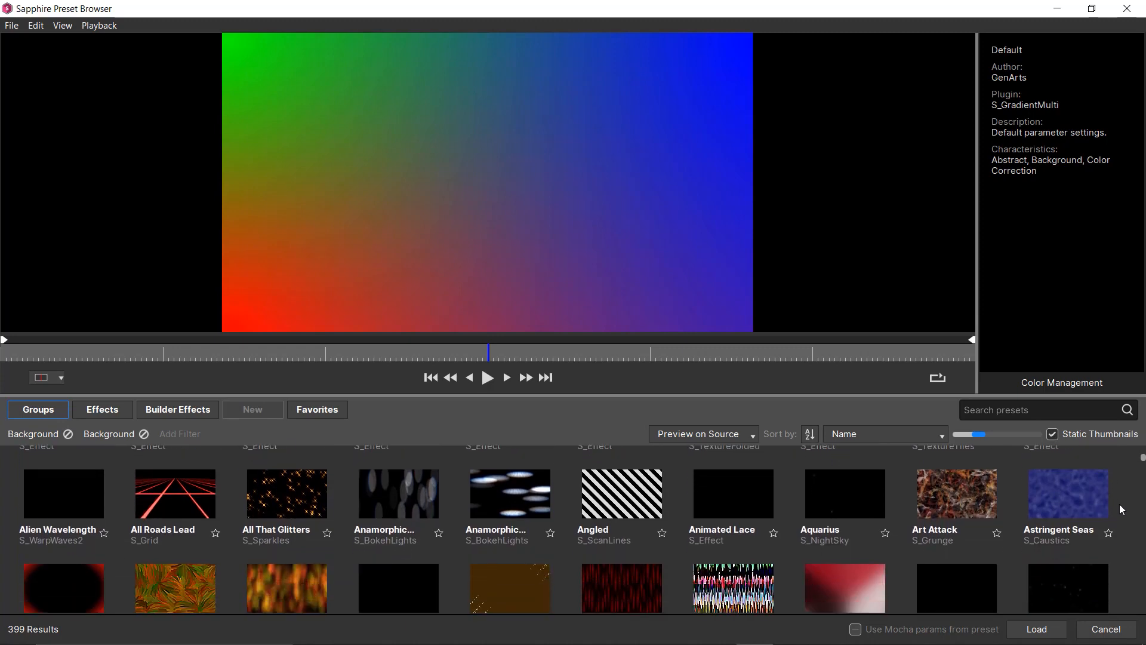
scroll(1121, 509, "down", 3)
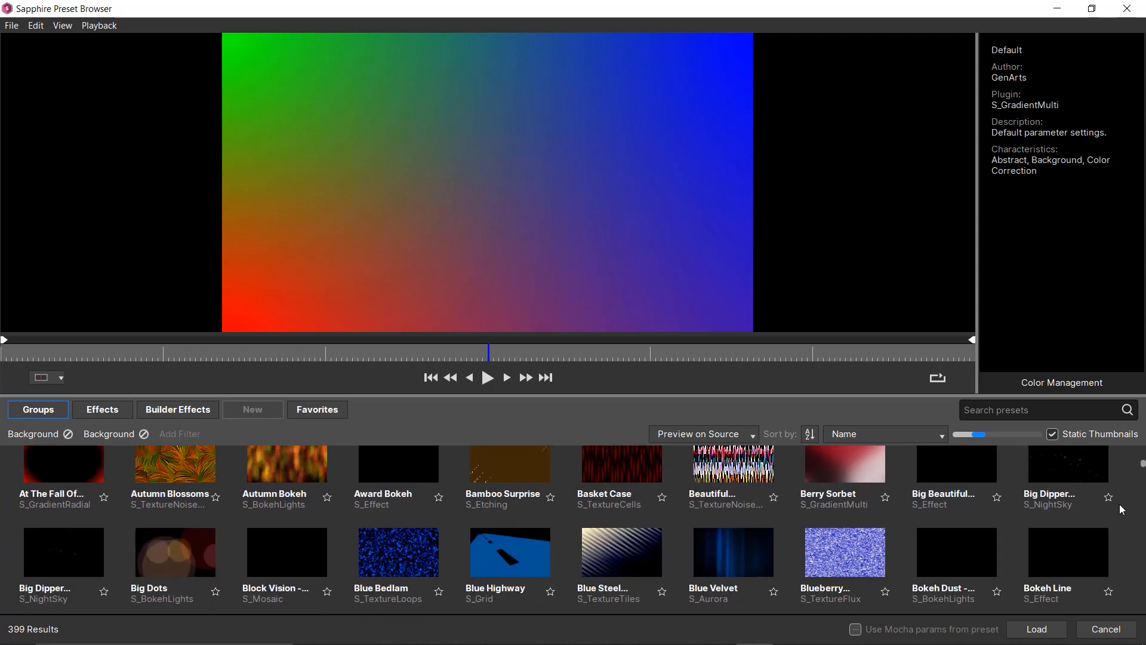
scroll(1121, 509, "up", 7)
scroll(1119, 503, "up", 1)
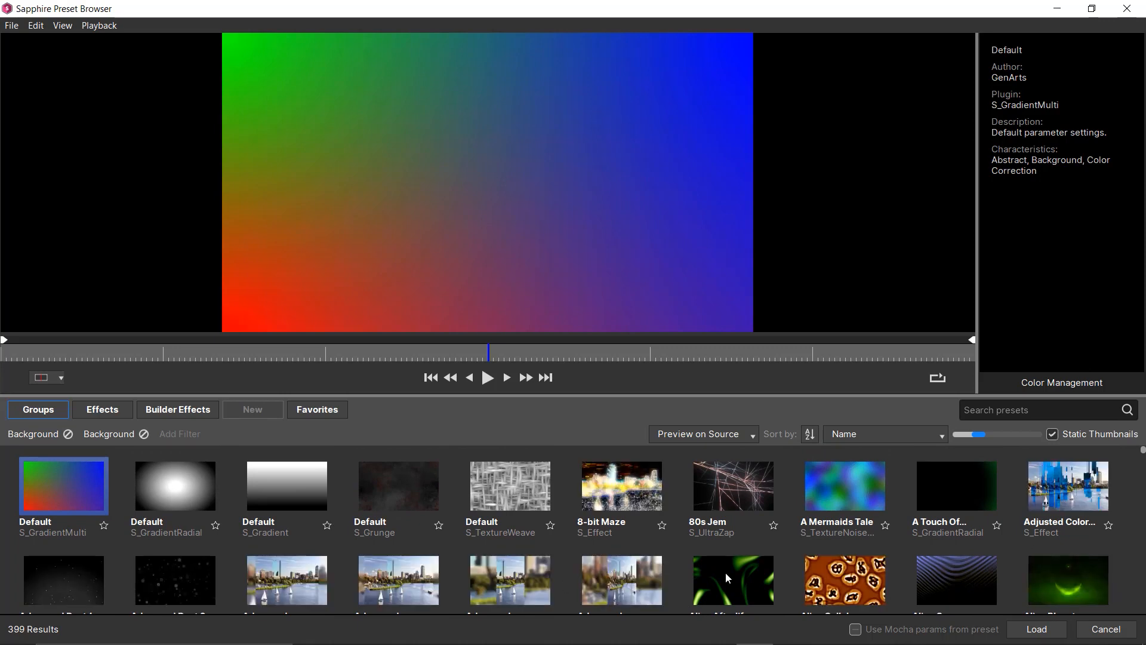
scroll(694, 540, "down", 2)
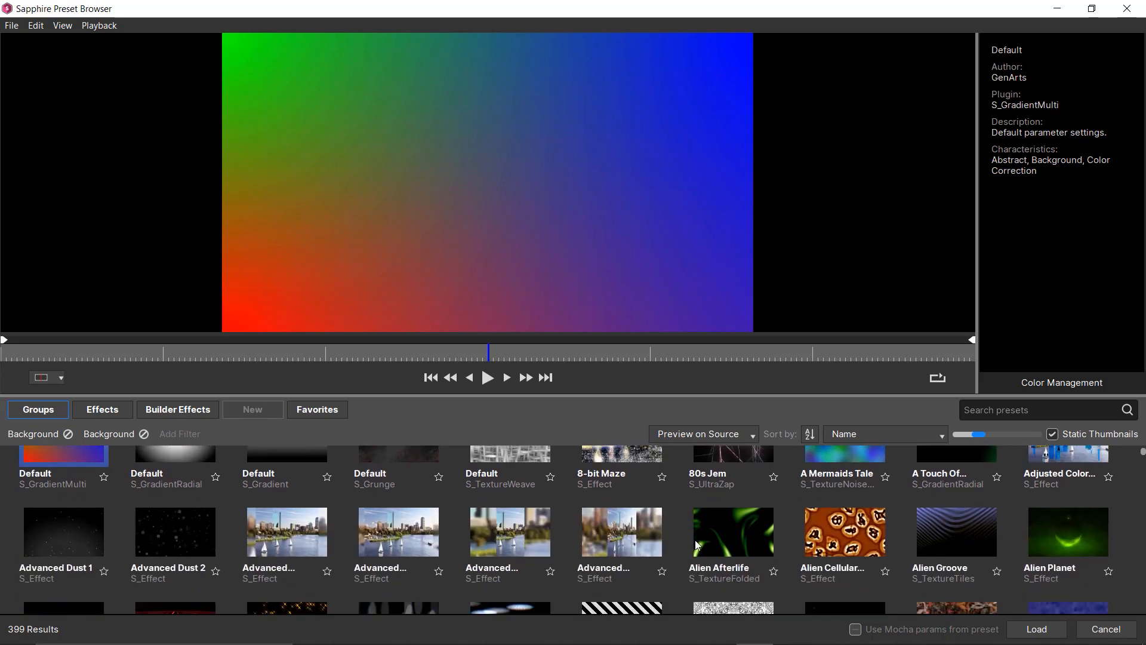
scroll(694, 539, "up", 2)
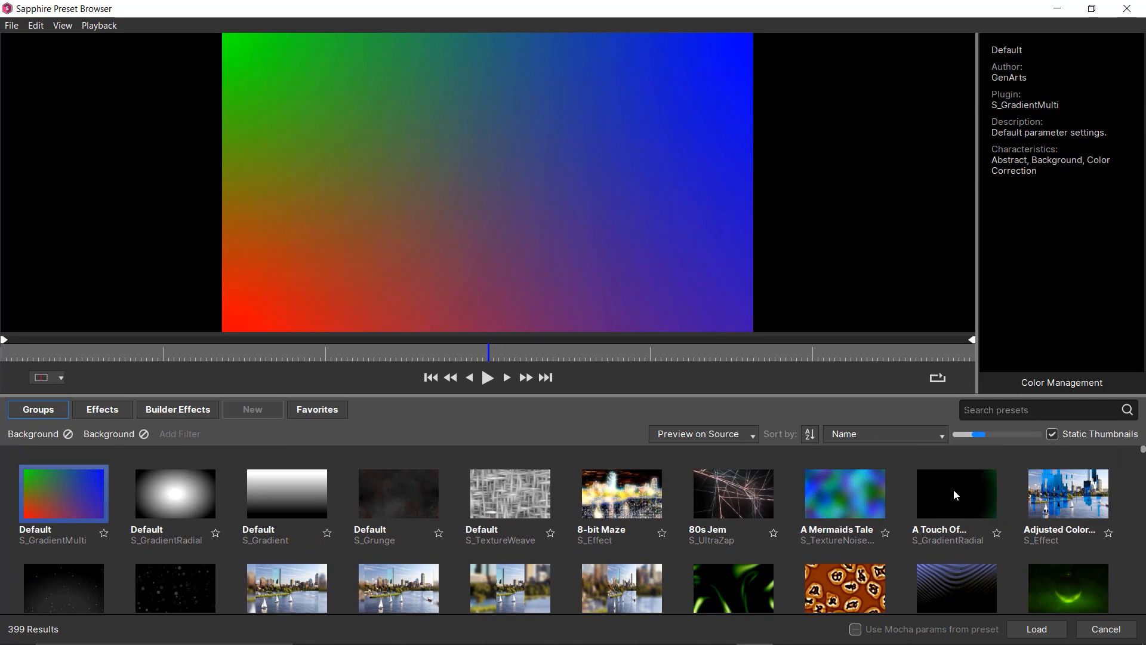
- Set the preset previews to Preview on Sample and look through the Background presets
left_click(753, 435)
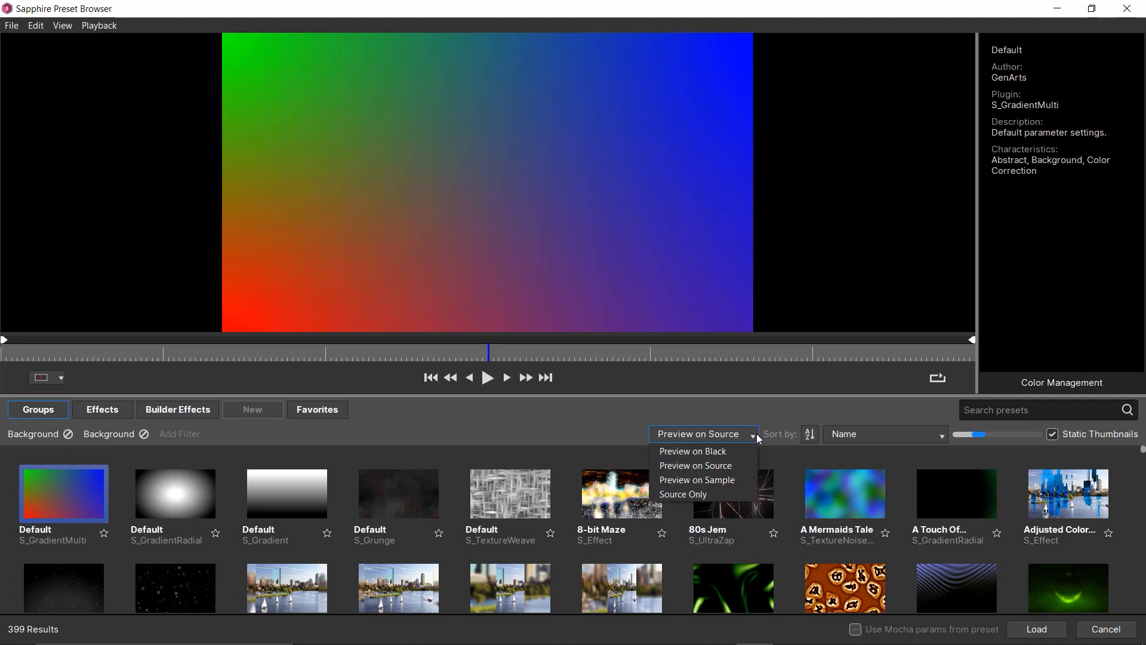
left_click(723, 481)
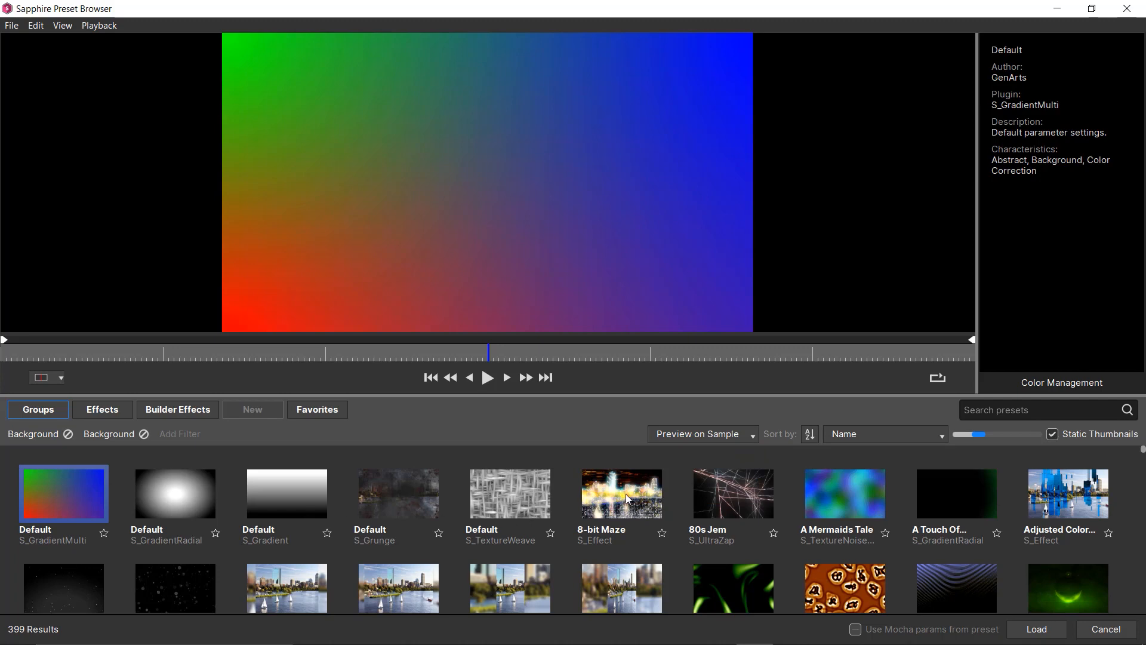
scroll(627, 499, "down", 1)
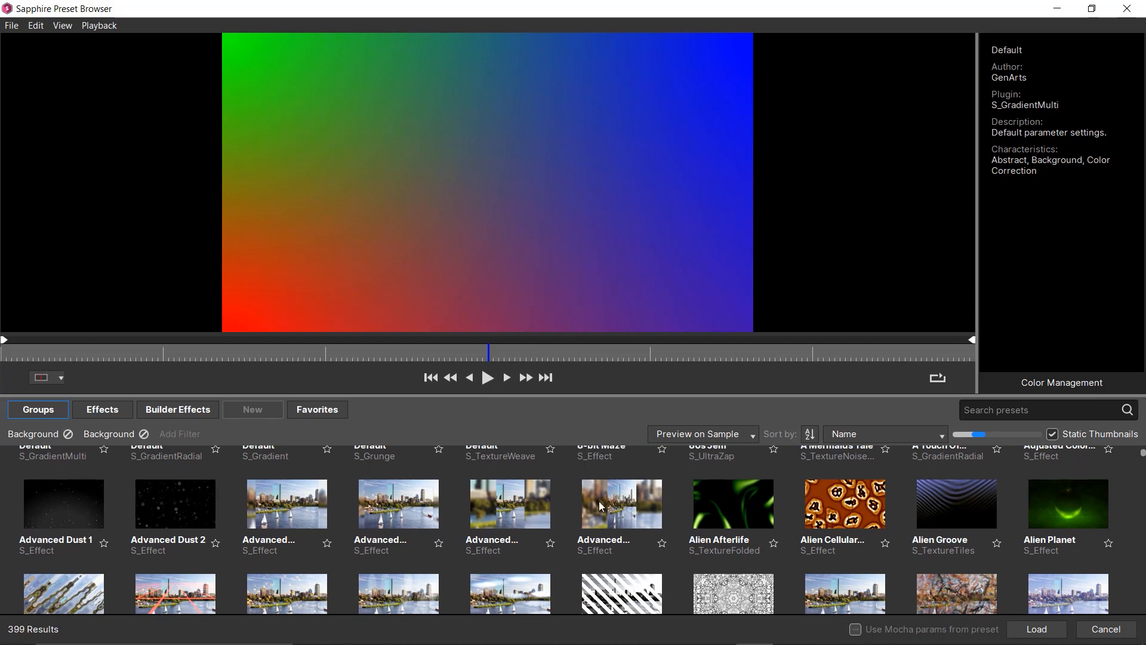
scroll(477, 513, "down", 2)
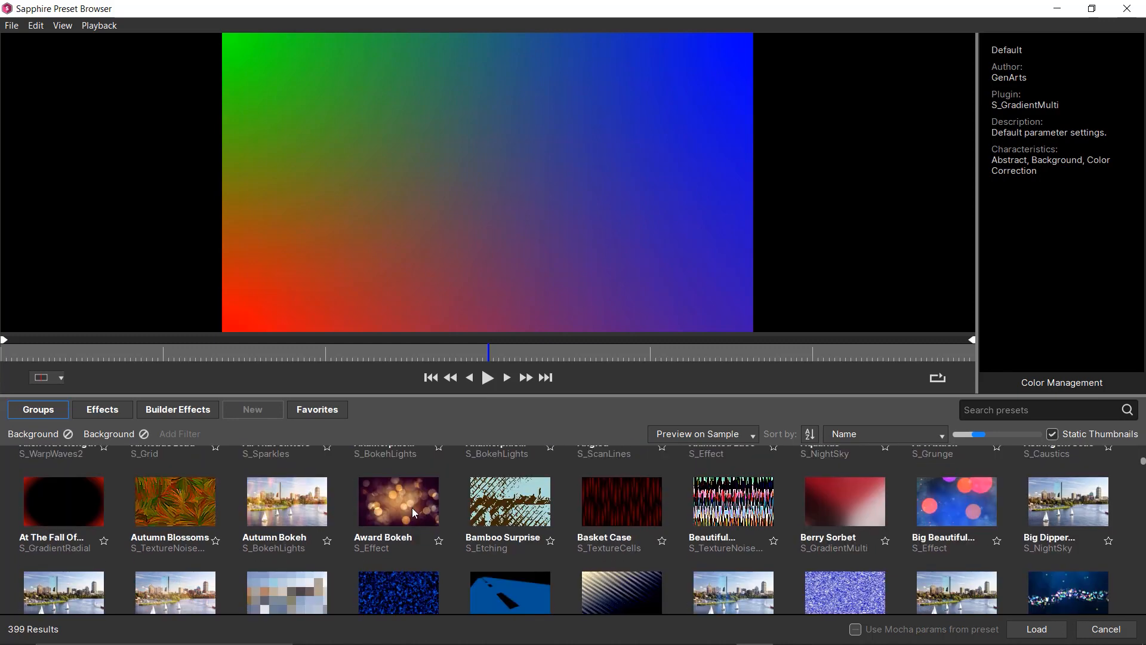
- Preview the Award Bokeh preset by playing its animation and stopping it
left_click(411, 507)
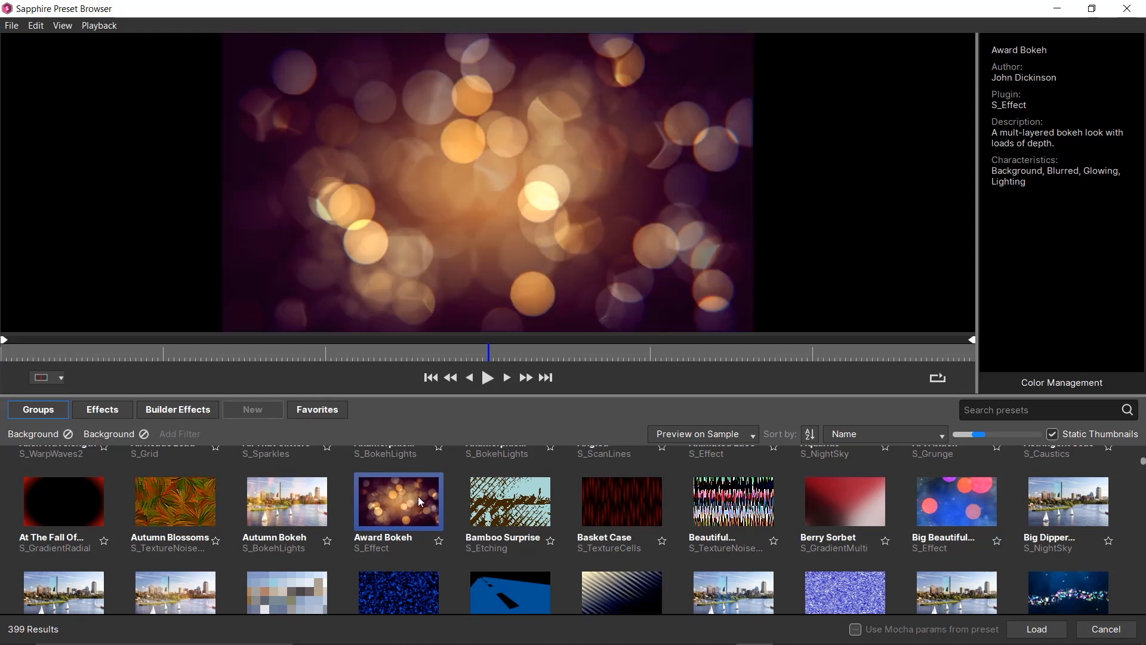
left_click(489, 379)
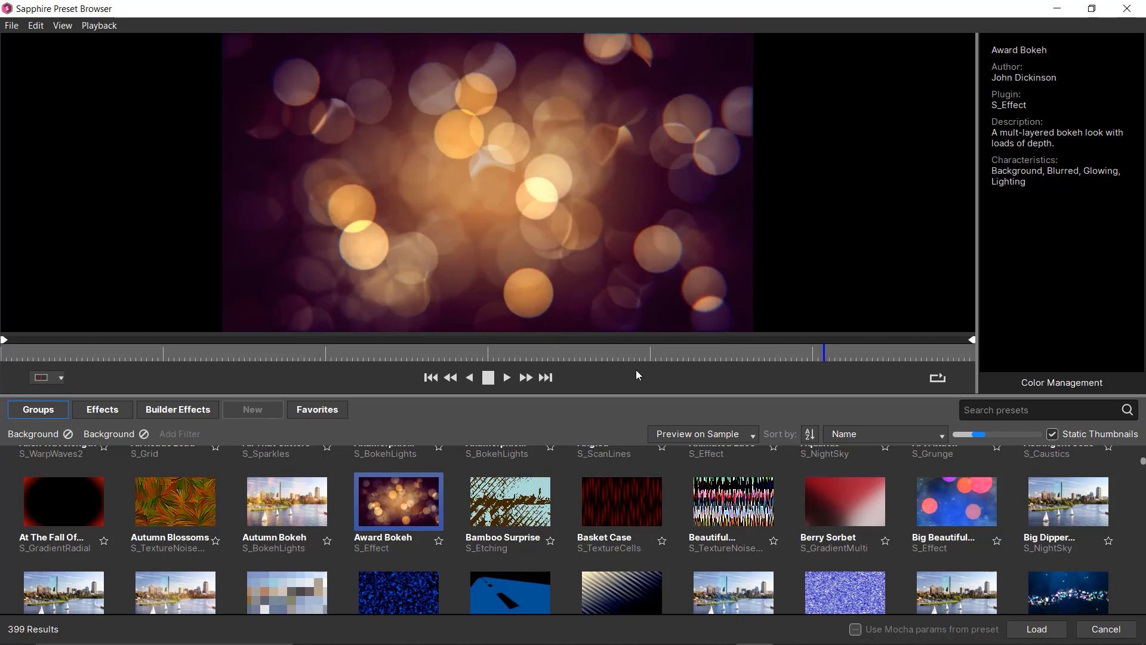
left_click(488, 378)
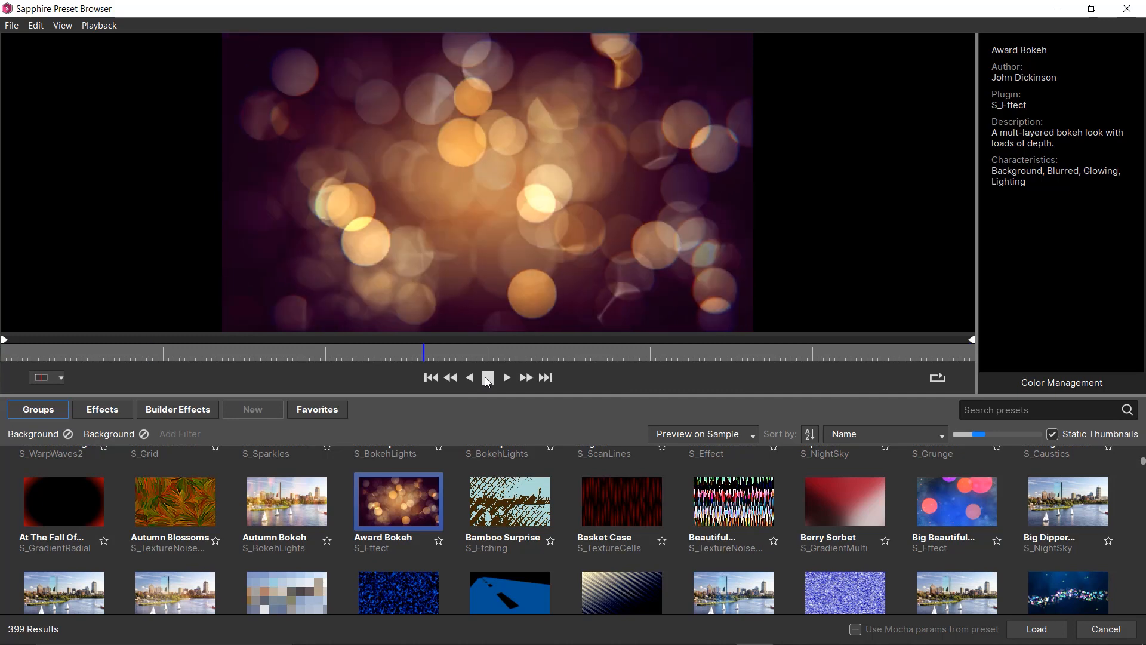
left_click(488, 377)
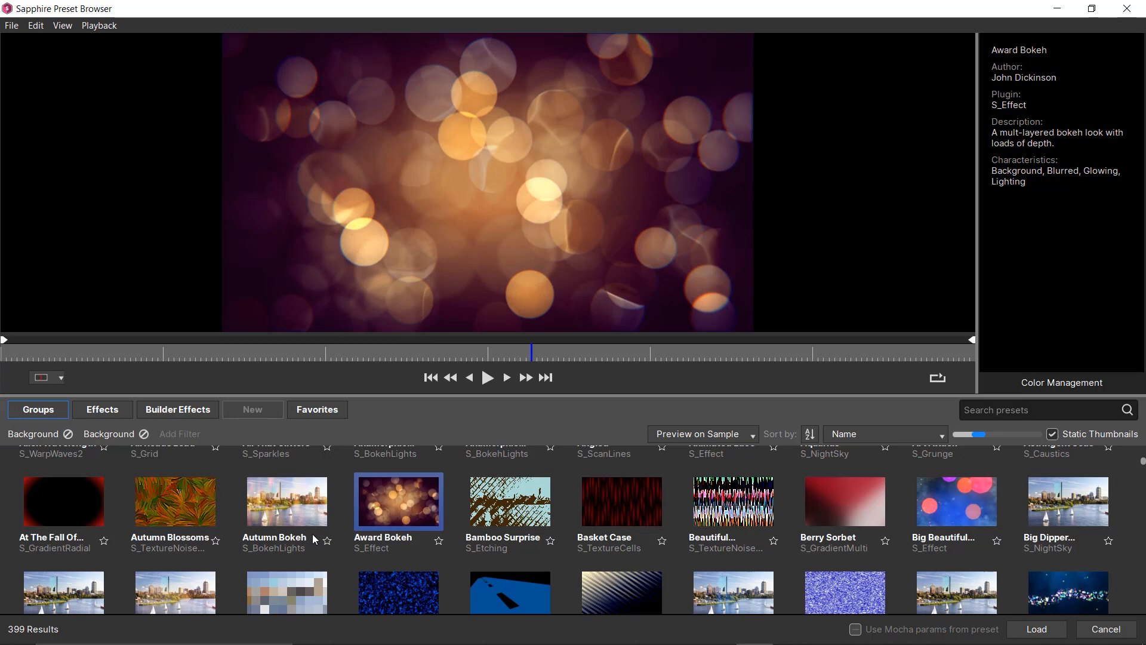
- Go back to the preset groups and examine the presets in the Artistic group
scroll(314, 538, "up", 2)
scroll(314, 539, "up", 2)
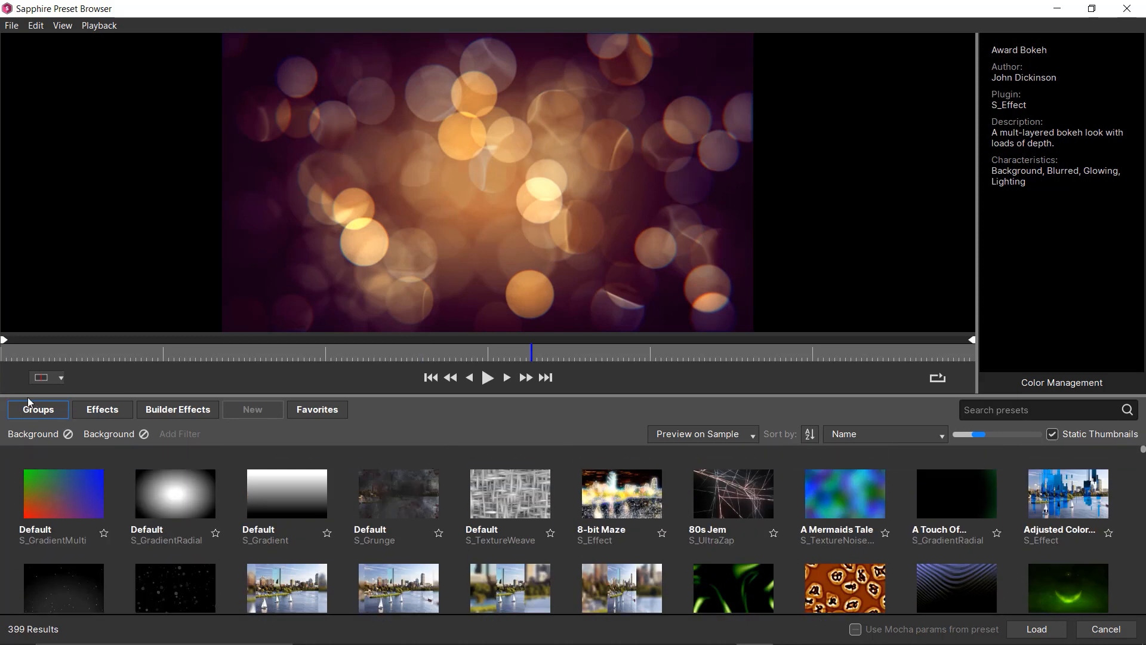
left_click(54, 413)
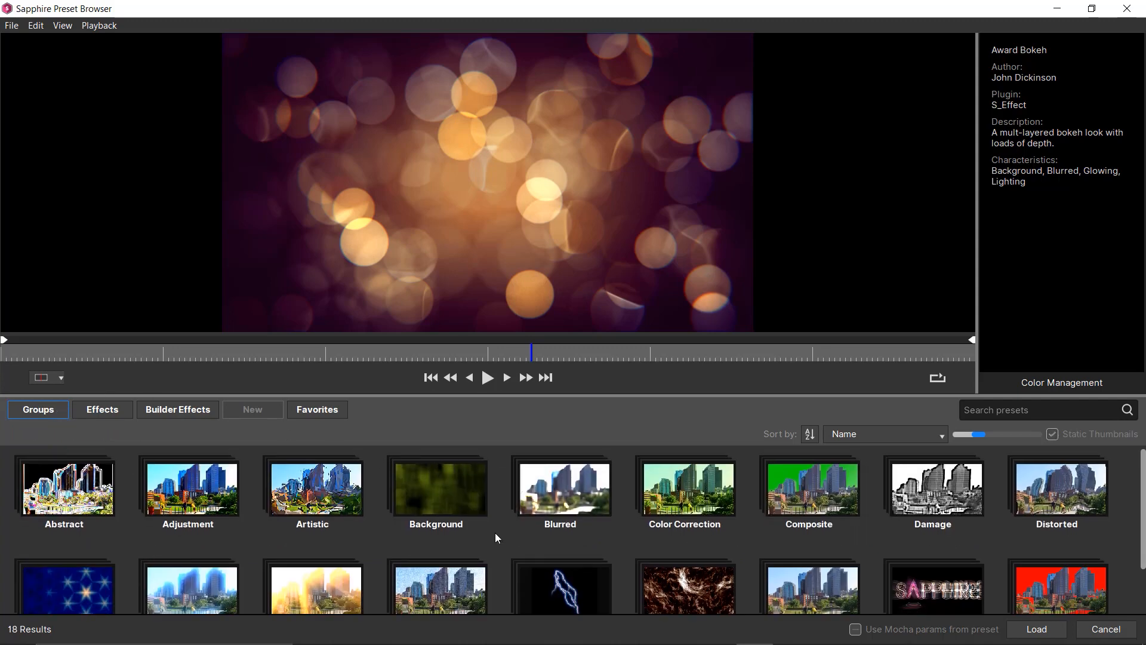
scroll(495, 538, "down", 1)
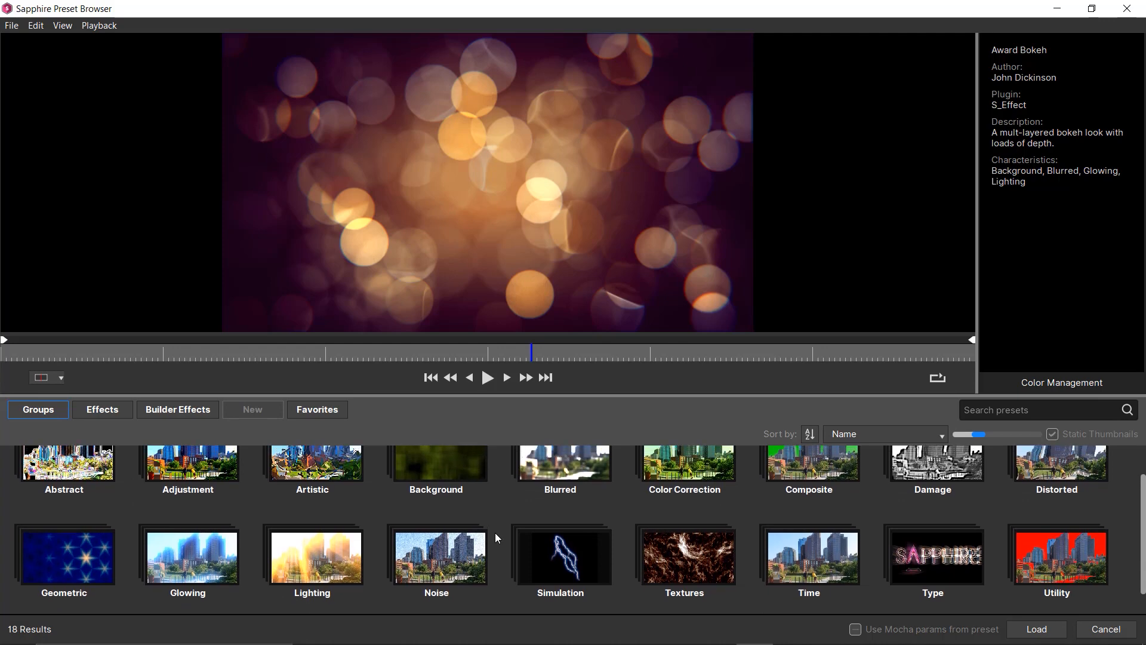
scroll(495, 538, "up", 1)
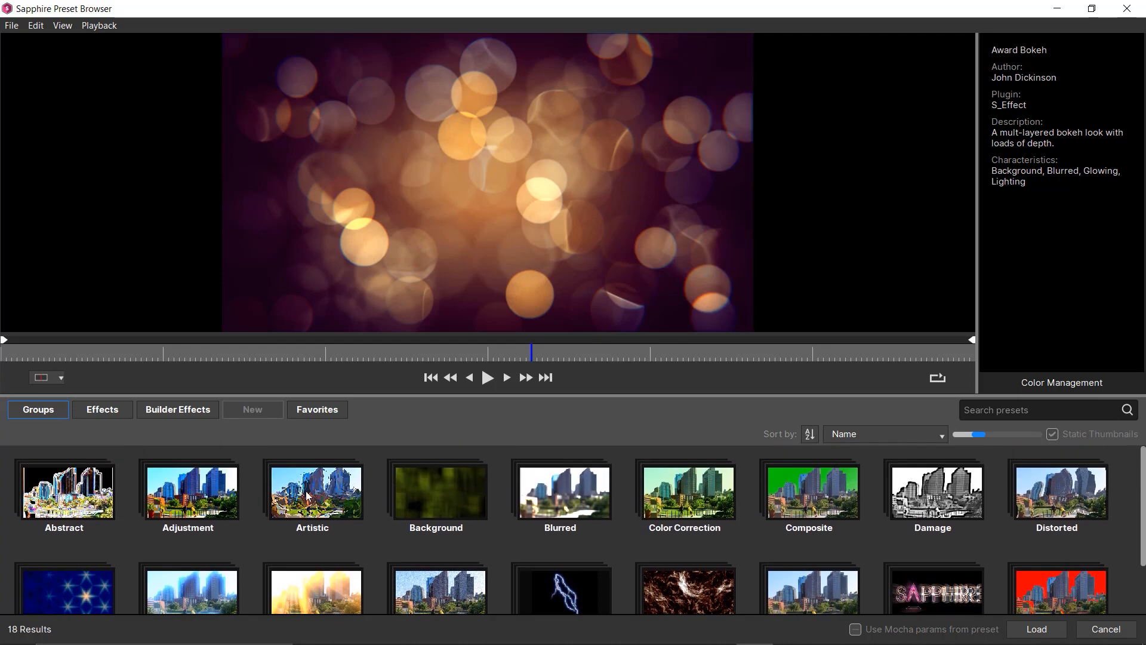
left_click(308, 497)
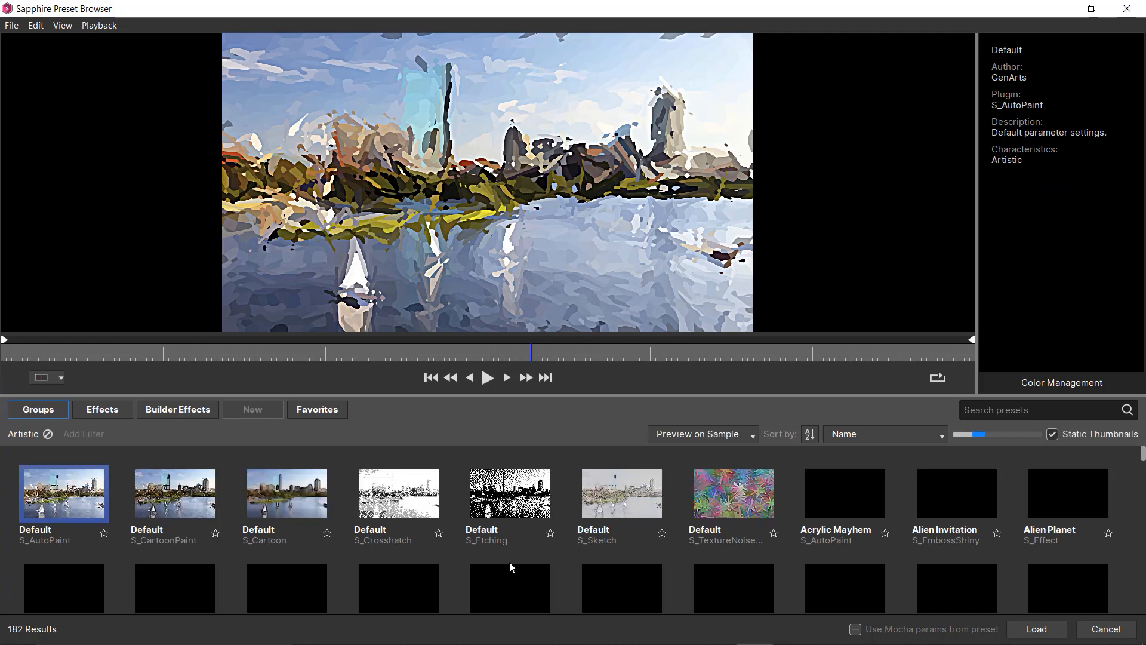
scroll(510, 561, "down", 1)
scroll(510, 566, "down", 1)
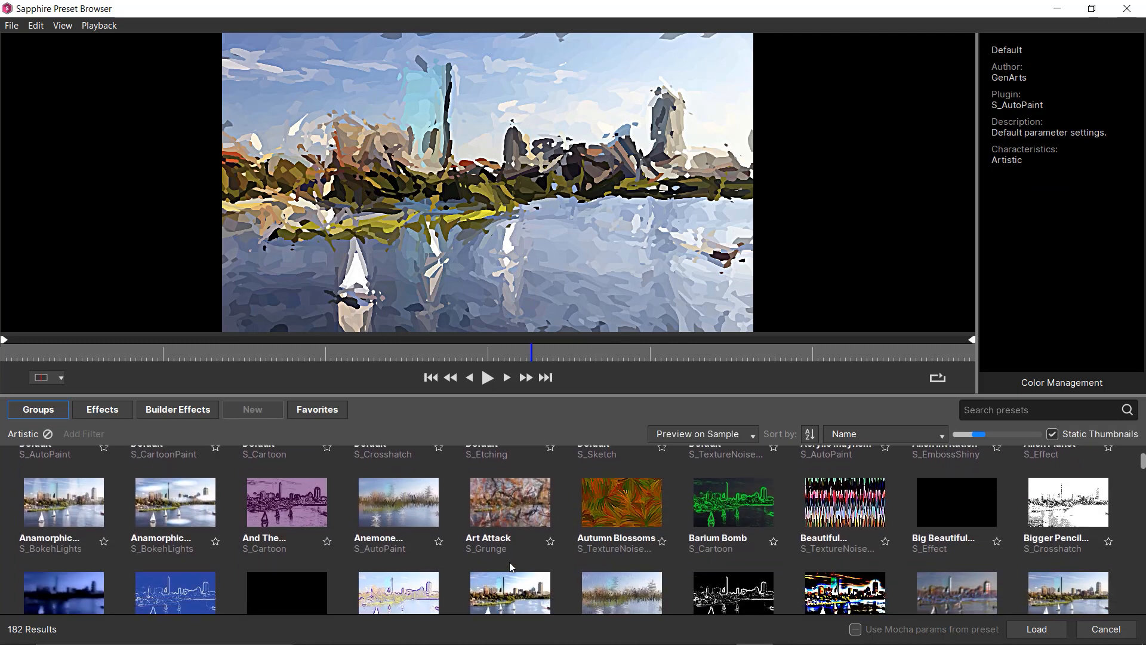
scroll(510, 566, "up", 2)
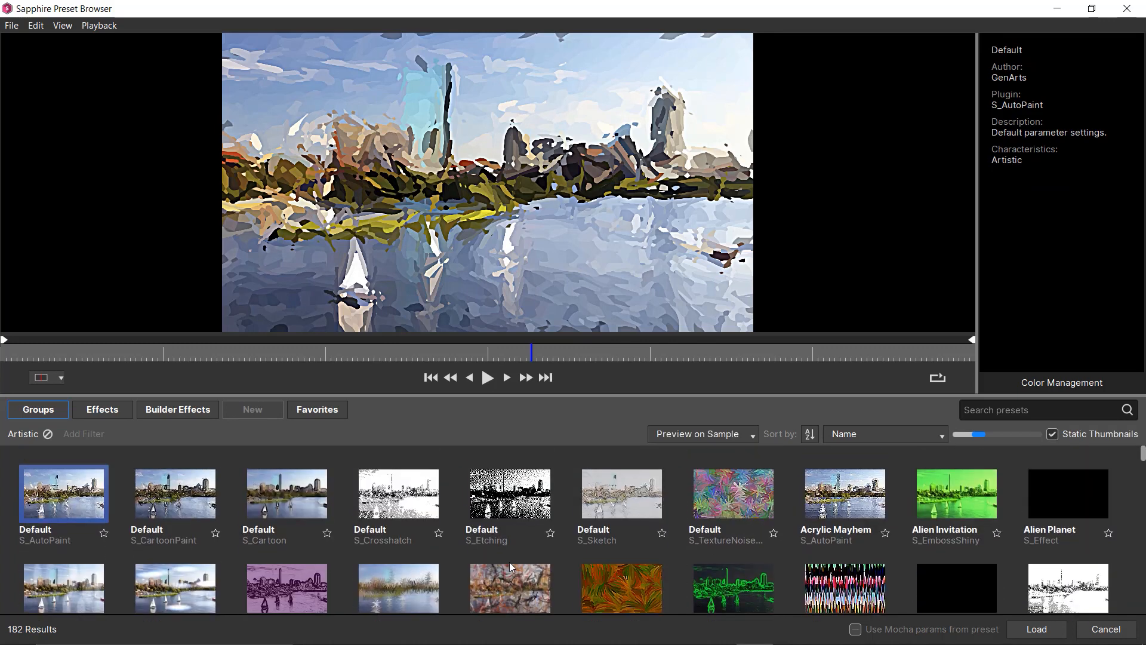
- Leave the Artistic group and look through the S_Effect presets among the Builder Effects
left_click(59, 409)
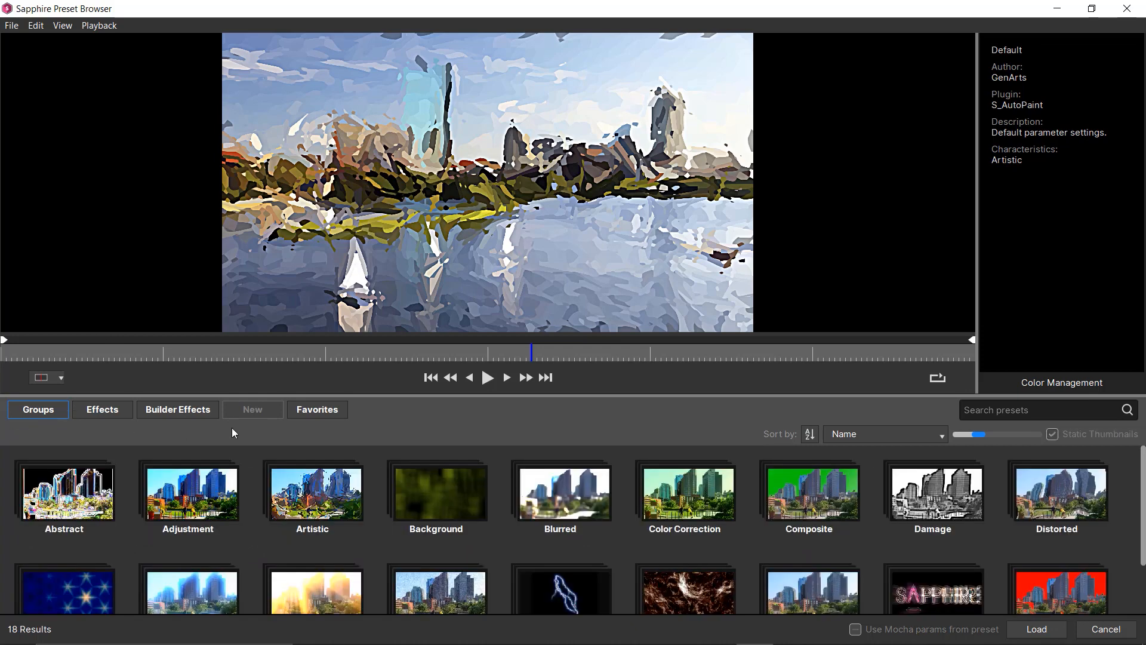
left_click(186, 413)
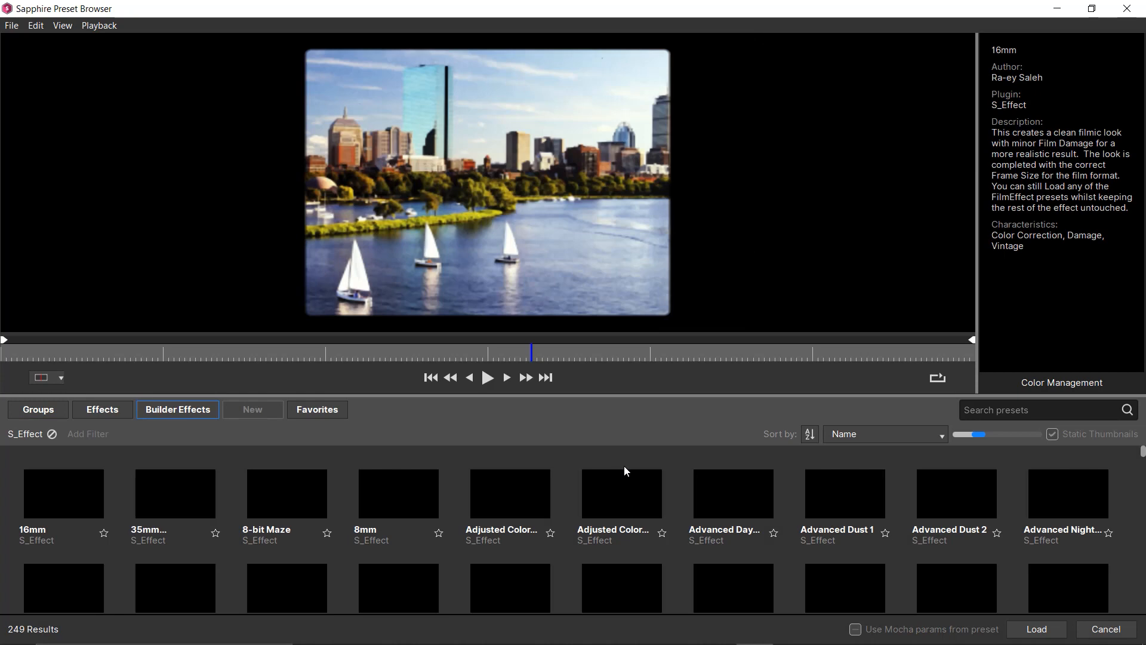
scroll(542, 484, "down", 2)
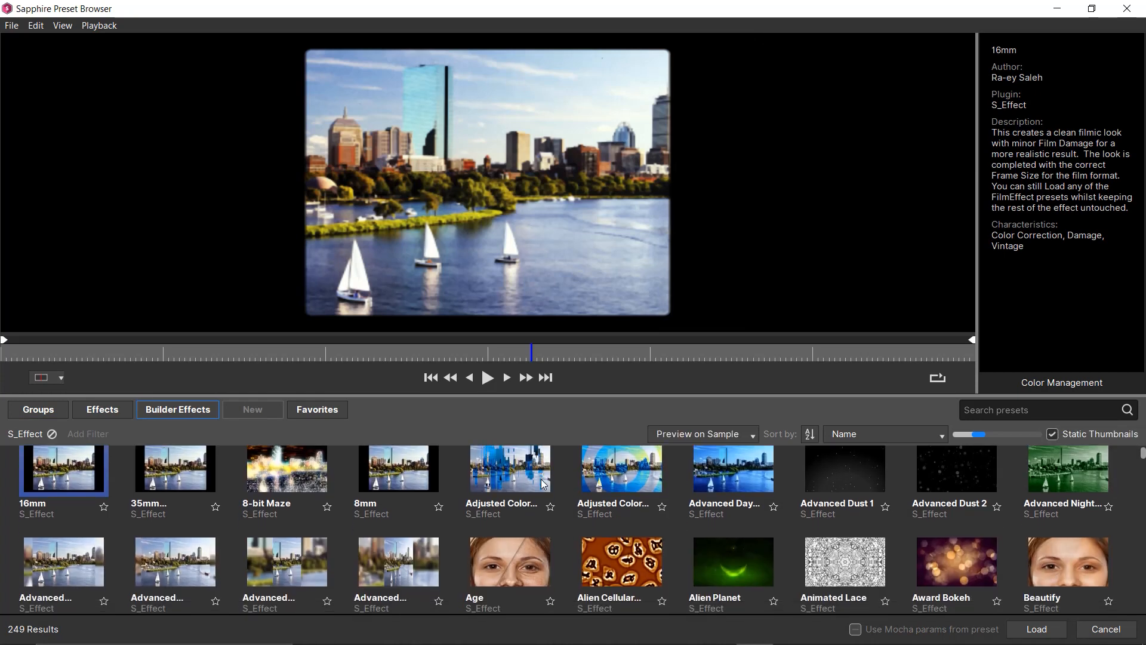
scroll(542, 492, "down", 4)
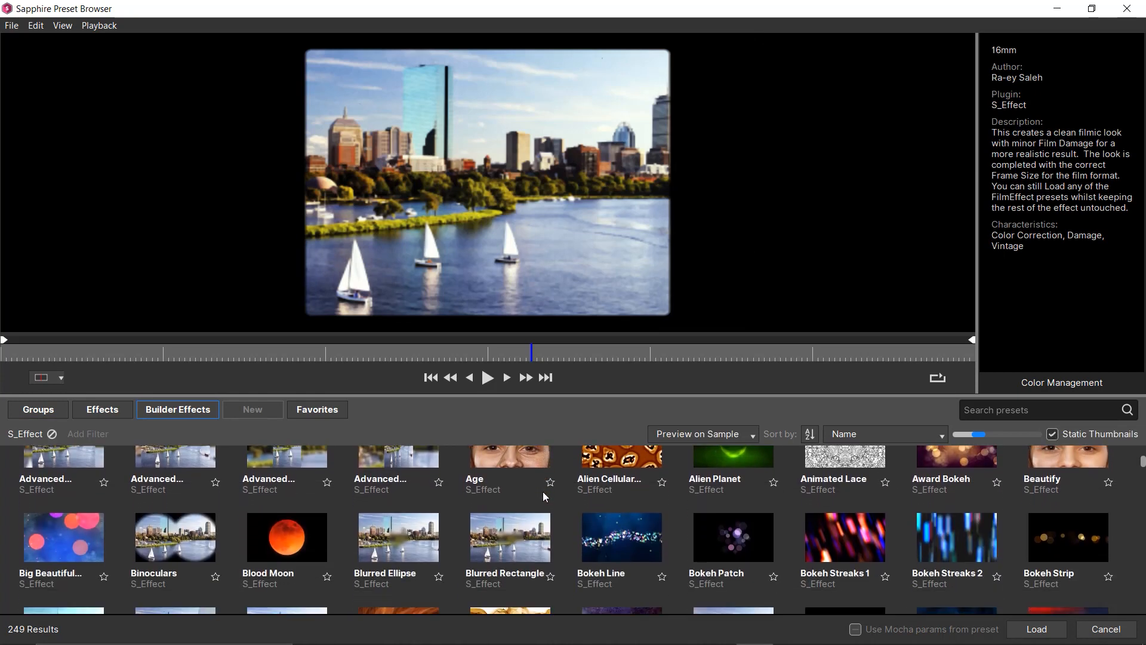
scroll(544, 496, "down", 4)
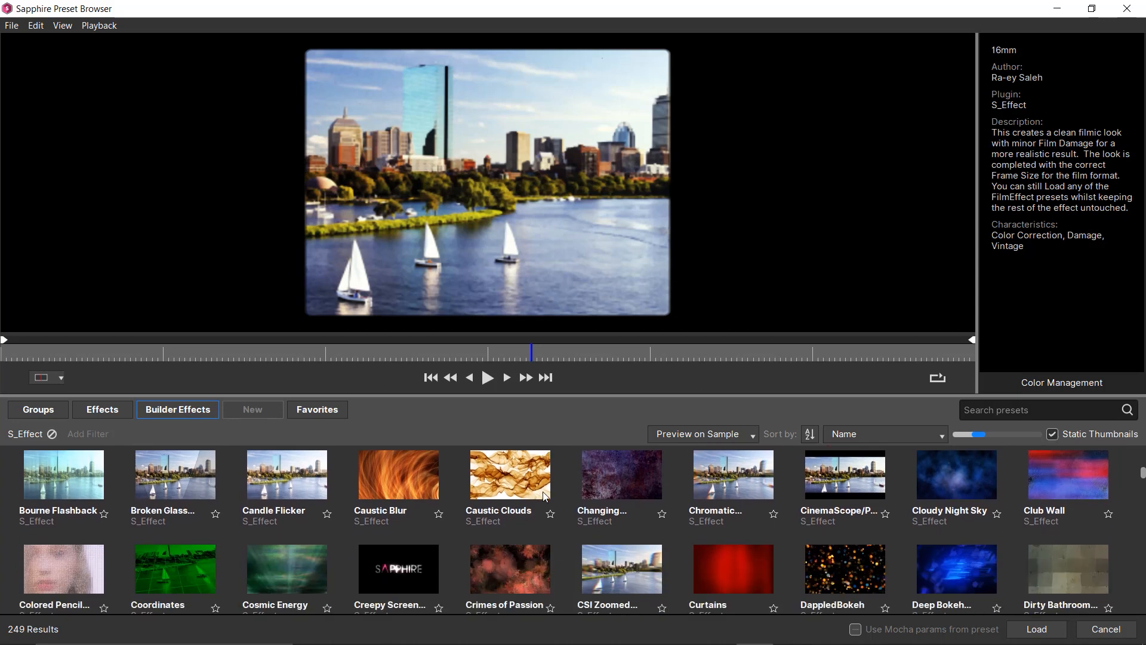
scroll(543, 496, "down", 3)
scroll(543, 492, "down", 1)
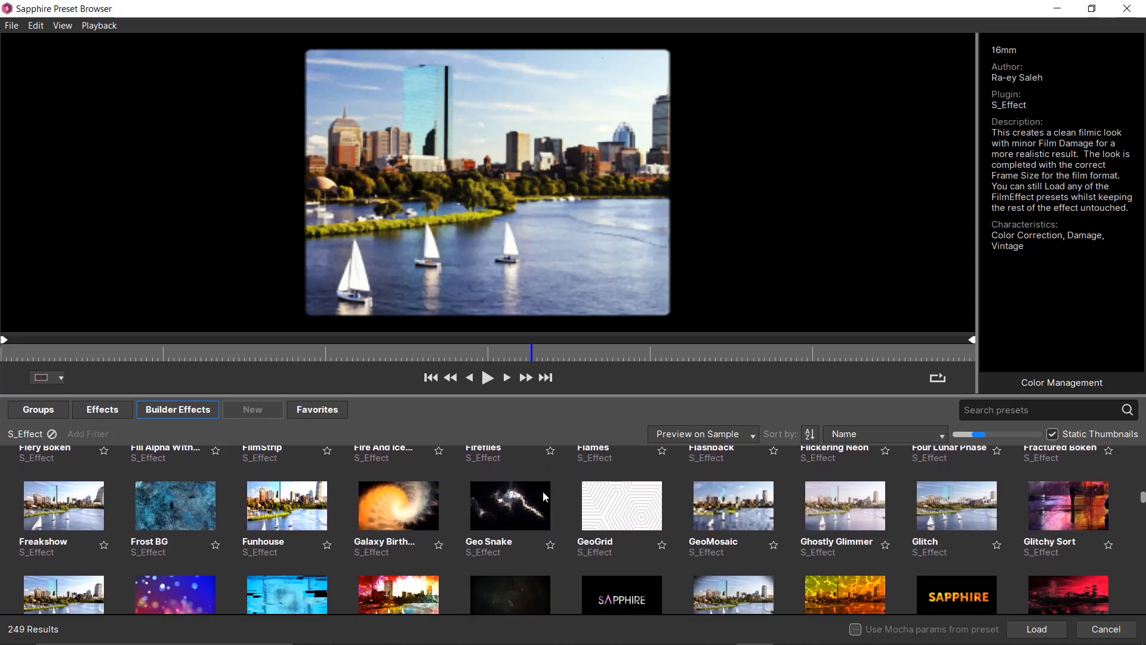
- Search all preset groups for "gradi" and load the Fruit Slices preset of S_GradientMulti
left_click(39, 410)
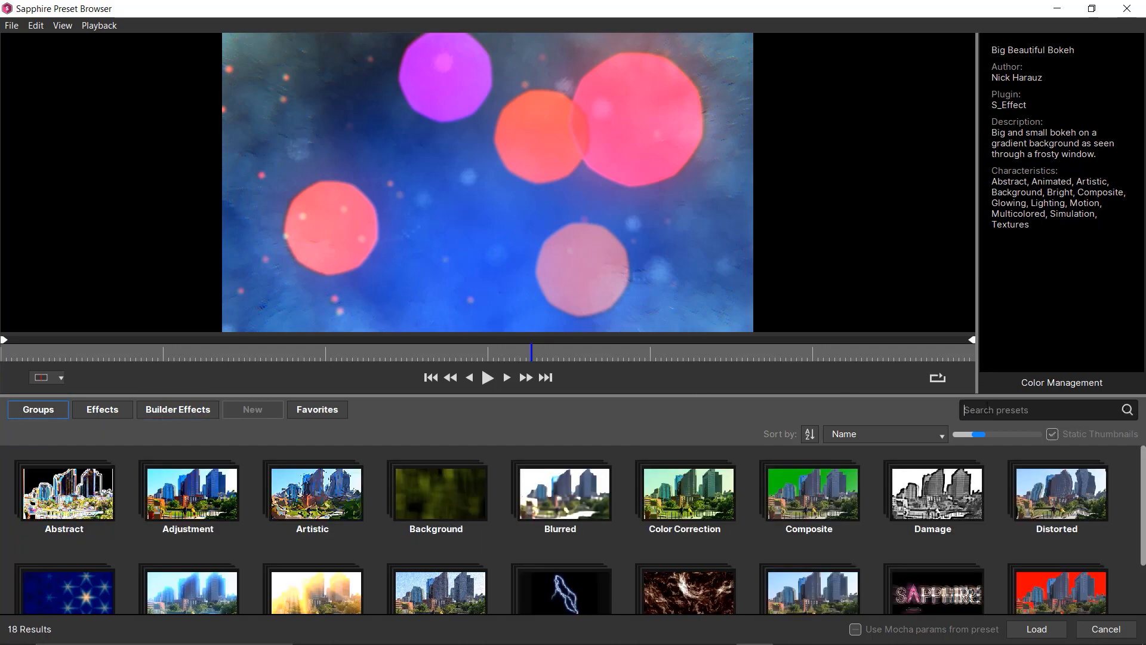
left_click(988, 408)
type("gradi")
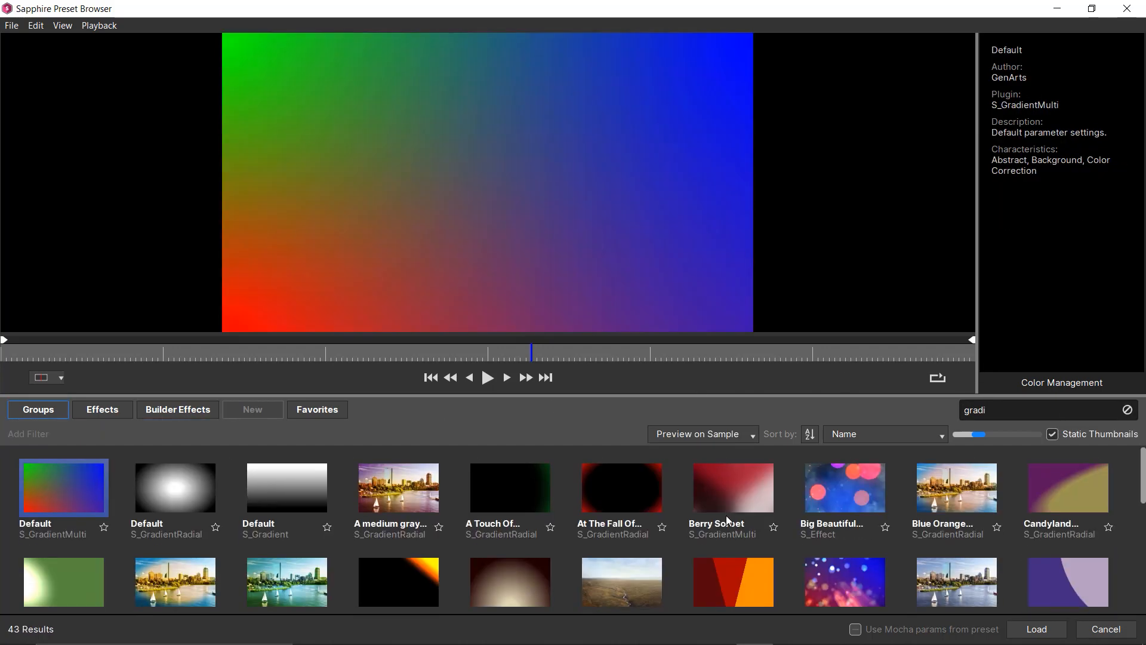
scroll(726, 517, "down", 1)
left_click(722, 525)
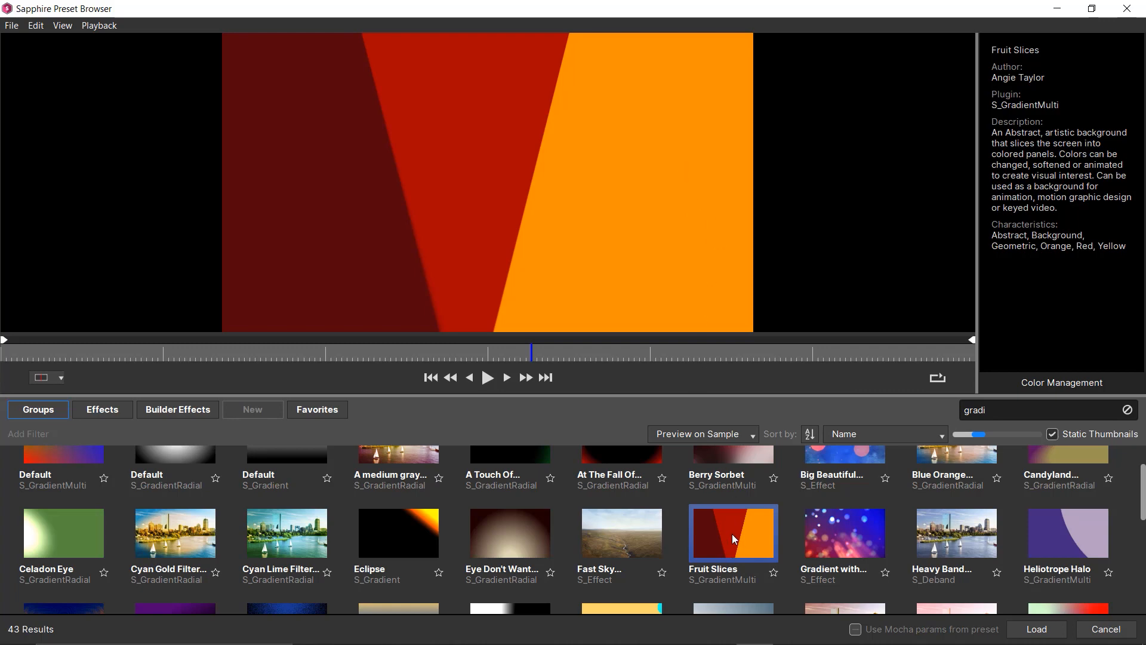
left_click(1036, 631)
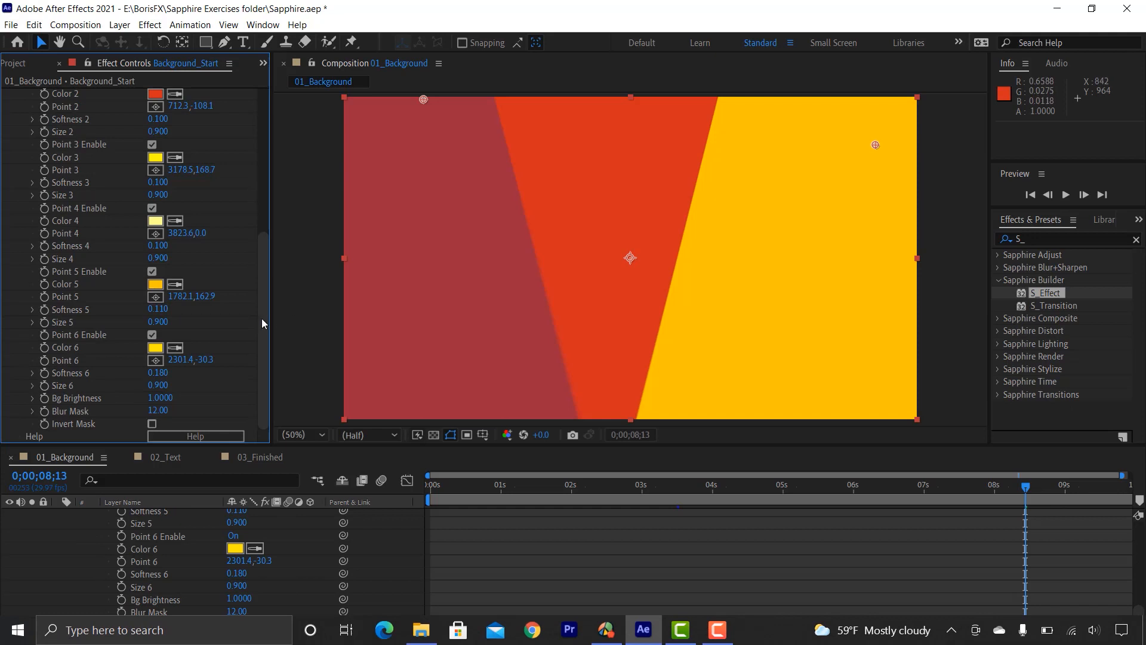
- Look over the S_Effect settings from the top, collapsing and re-expanding the GradientMulti 1 parameters
left_click_drag(263, 269, 268, 125)
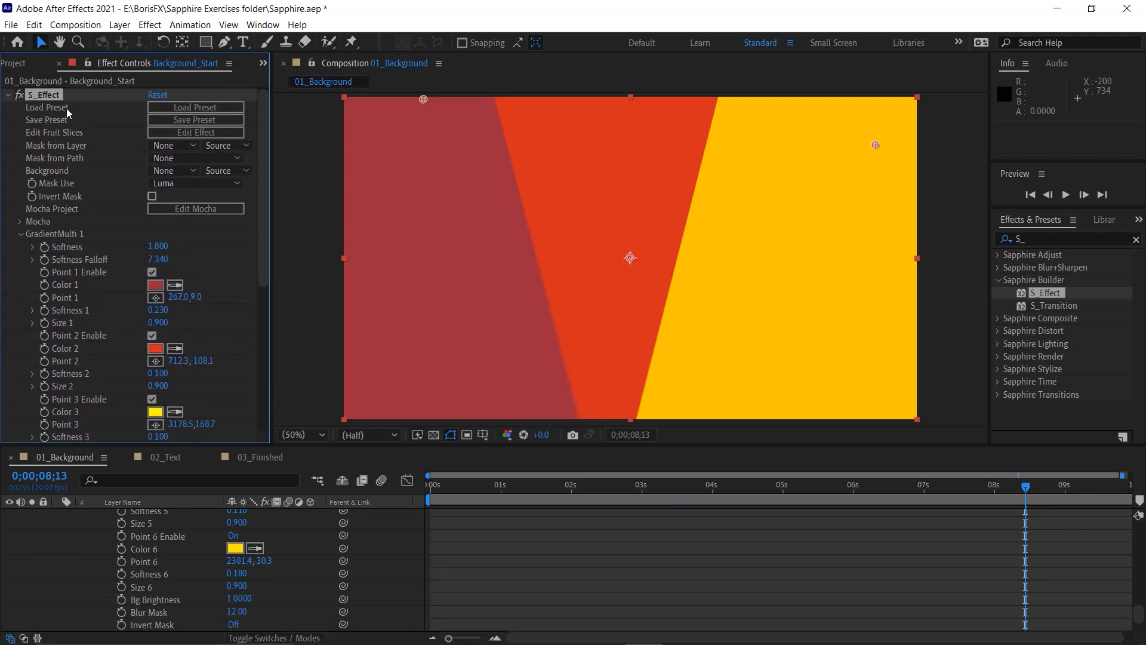
left_click(20, 233)
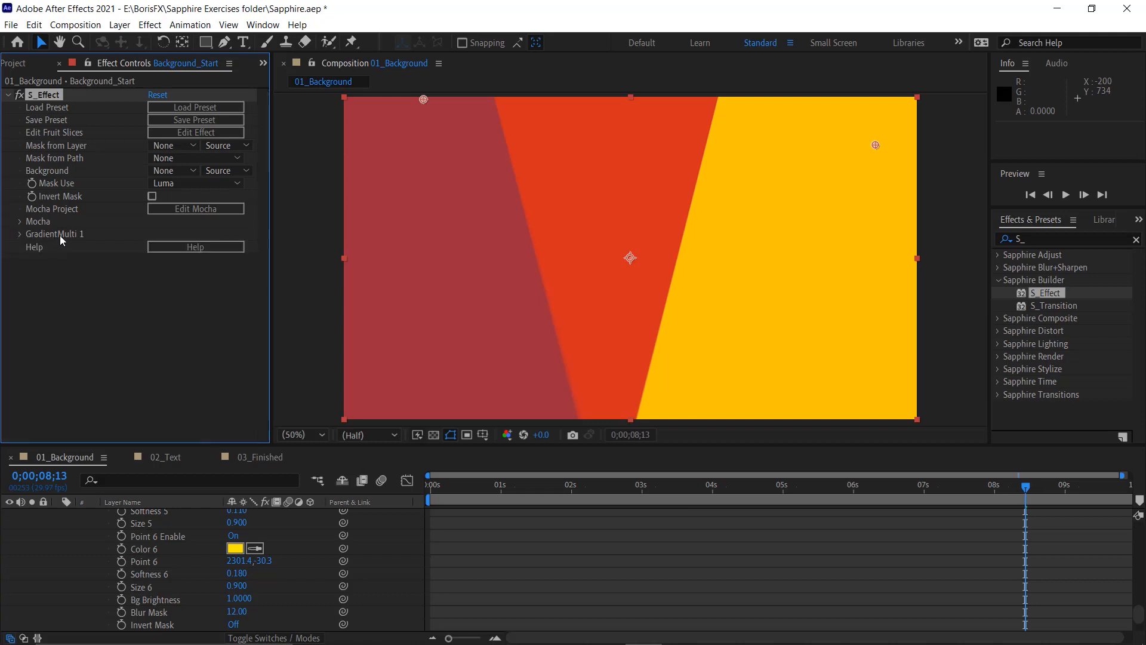
left_click(18, 234)
left_click(19, 93)
left_click(19, 234)
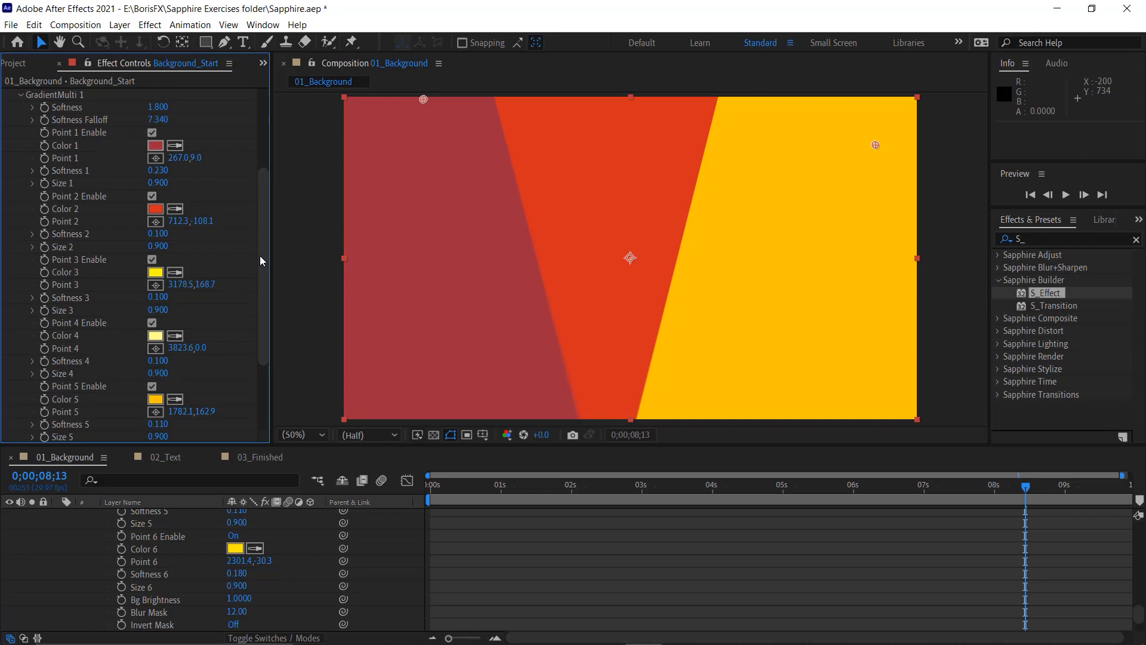
- Change Color 2 of GradientMulti 1, the middle slice, to a bright blue
left_click(156, 210)
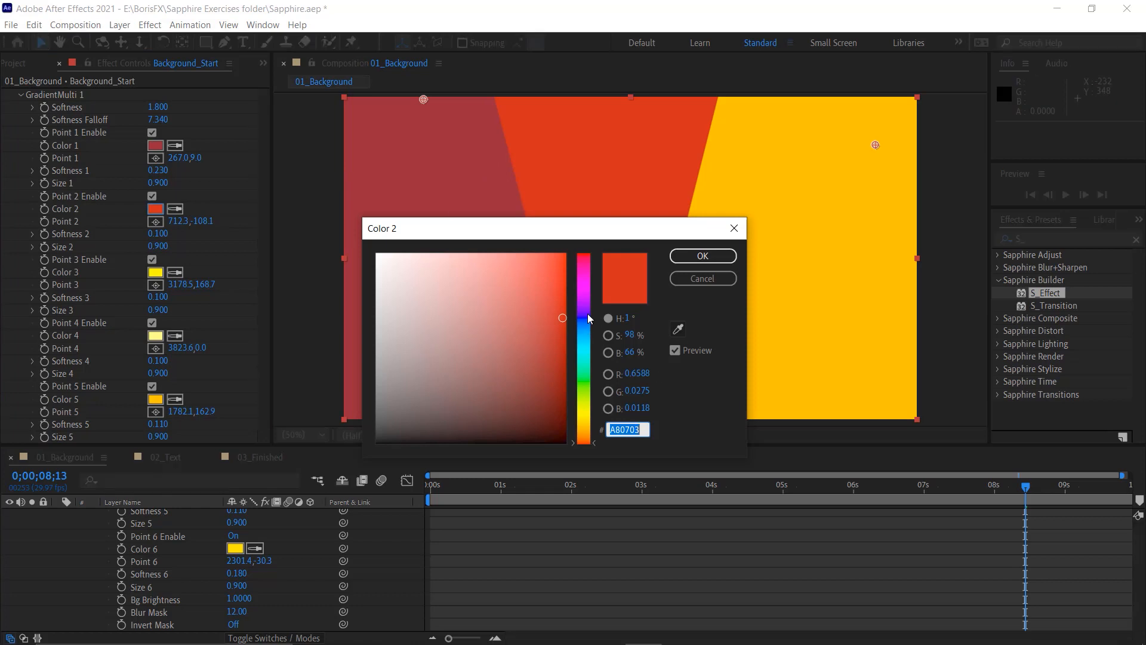
left_click(587, 320)
left_click(702, 257)
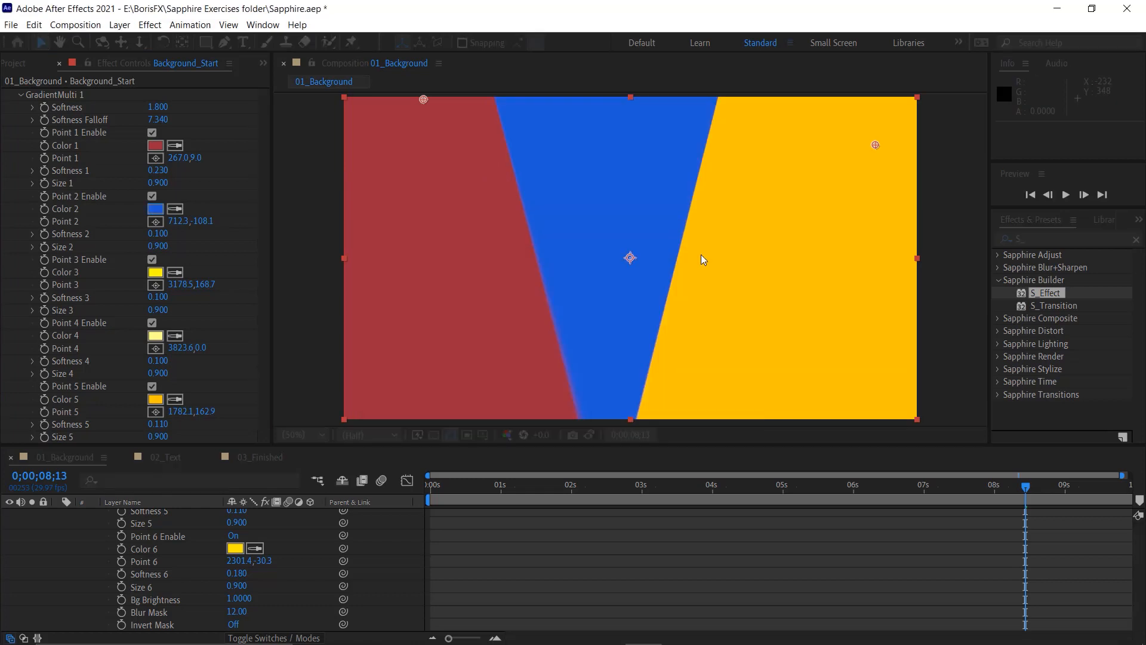
- Set Color 1 of GradientMulti 1 to the dark blue 071653 and Color 5 to the light blue 678DFF
left_click(156, 145)
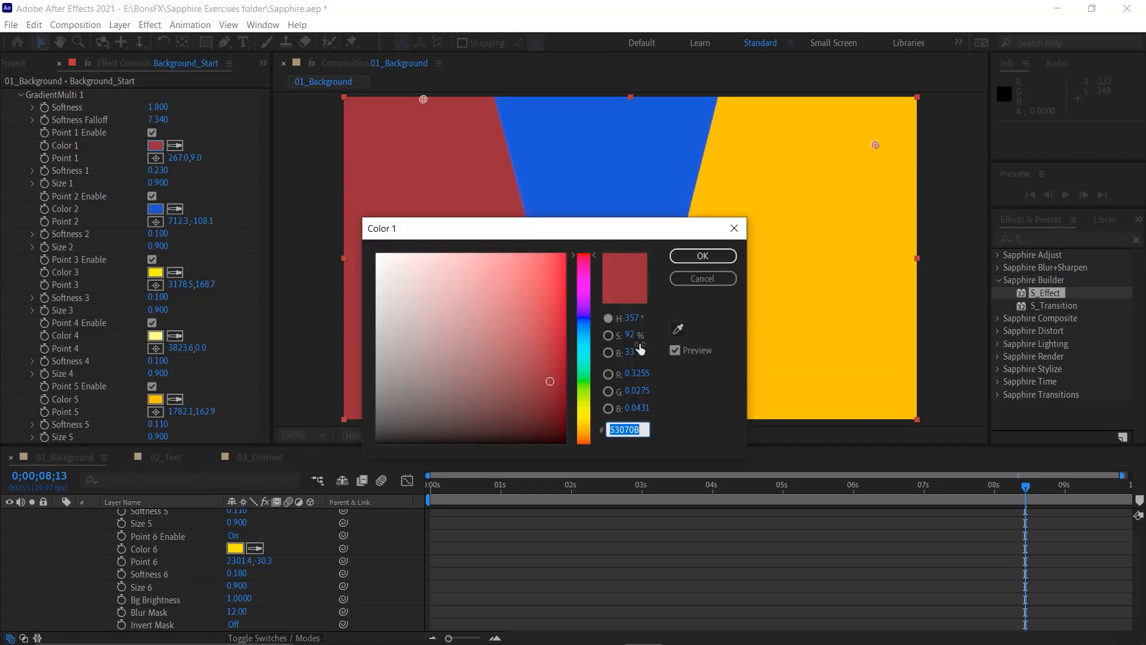
left_click(583, 323)
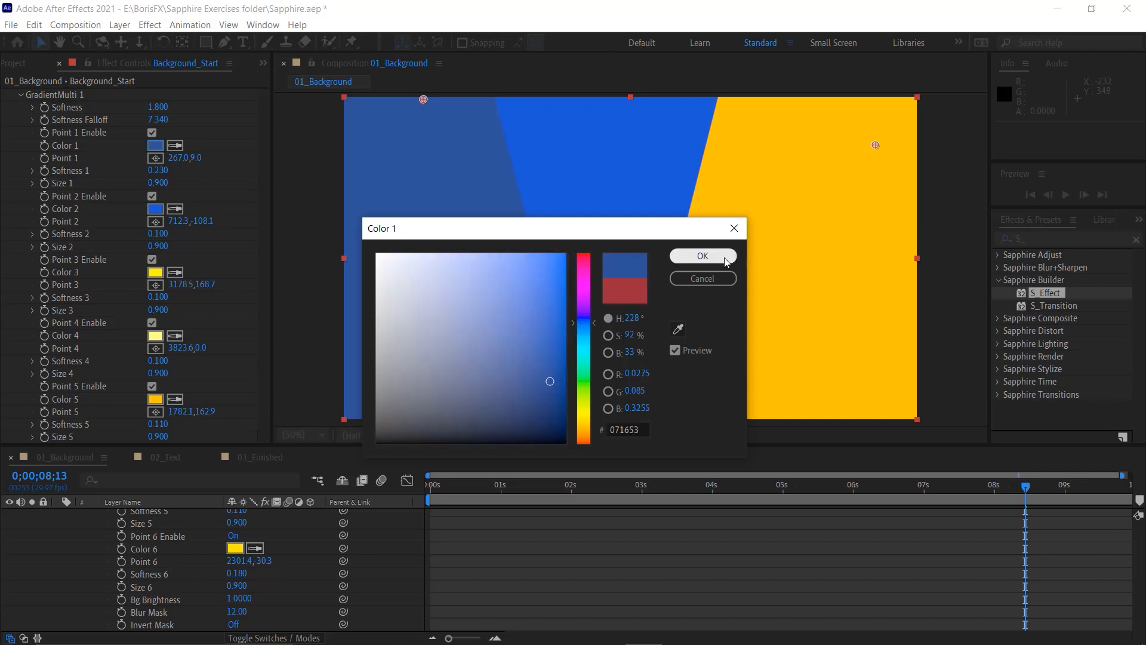
left_click(725, 260)
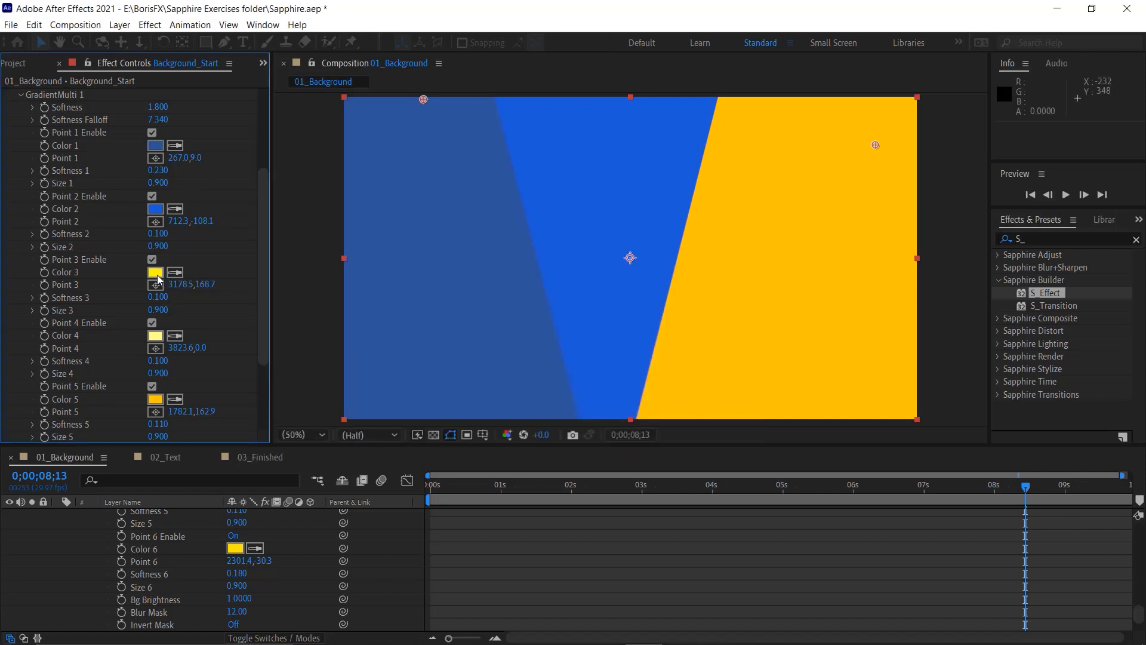
left_click(155, 399)
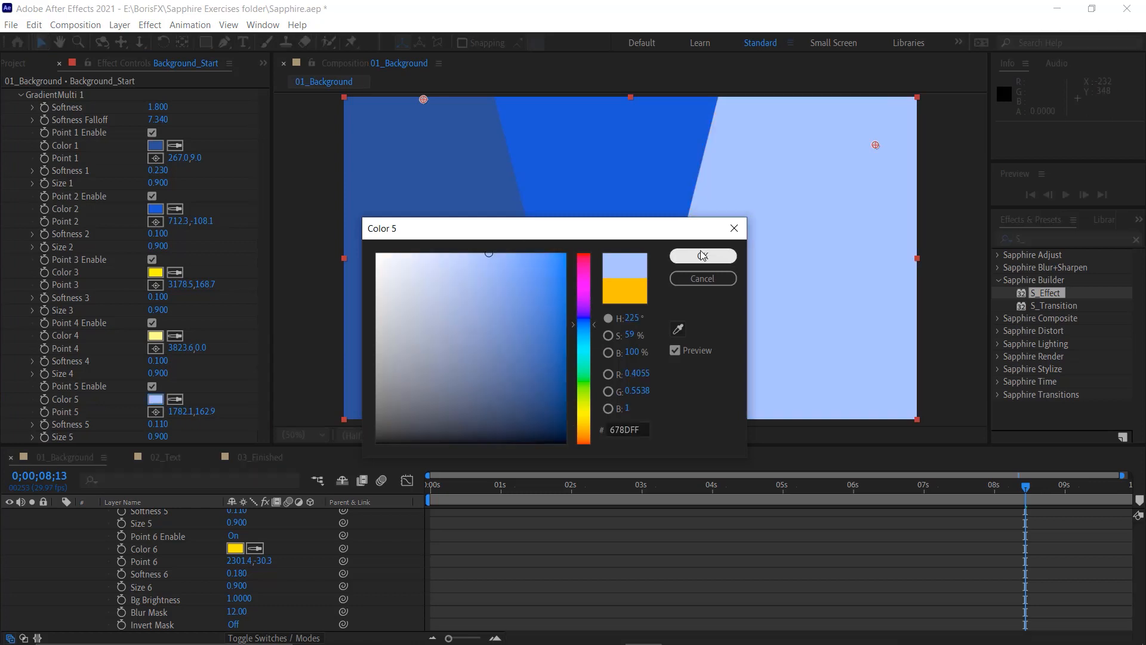
left_click(701, 252)
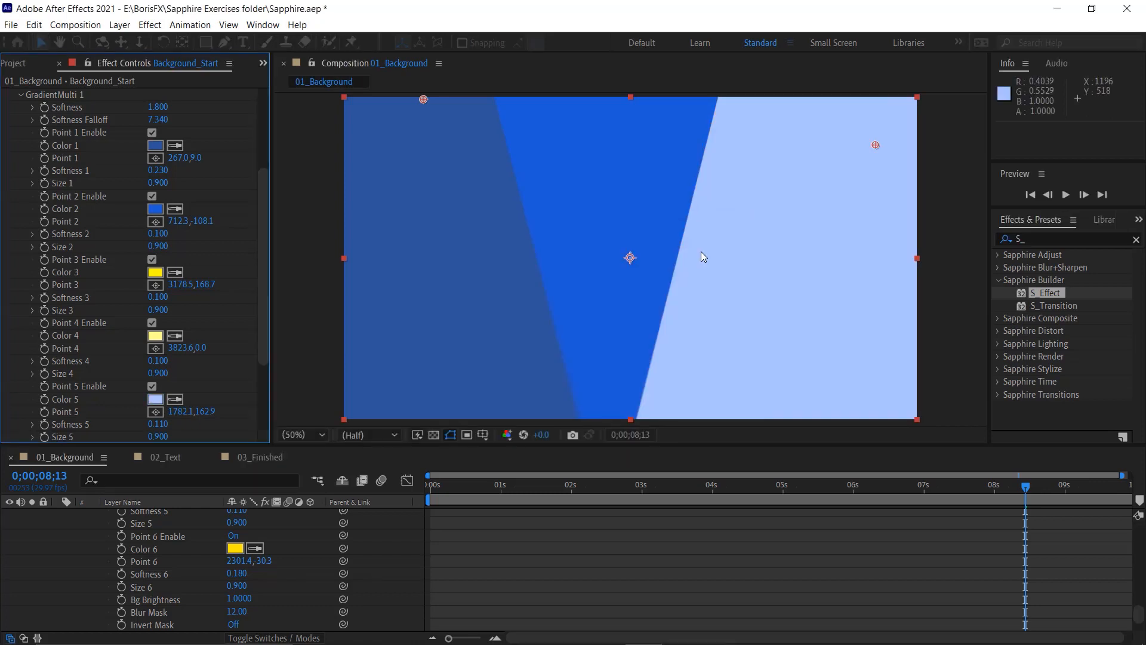